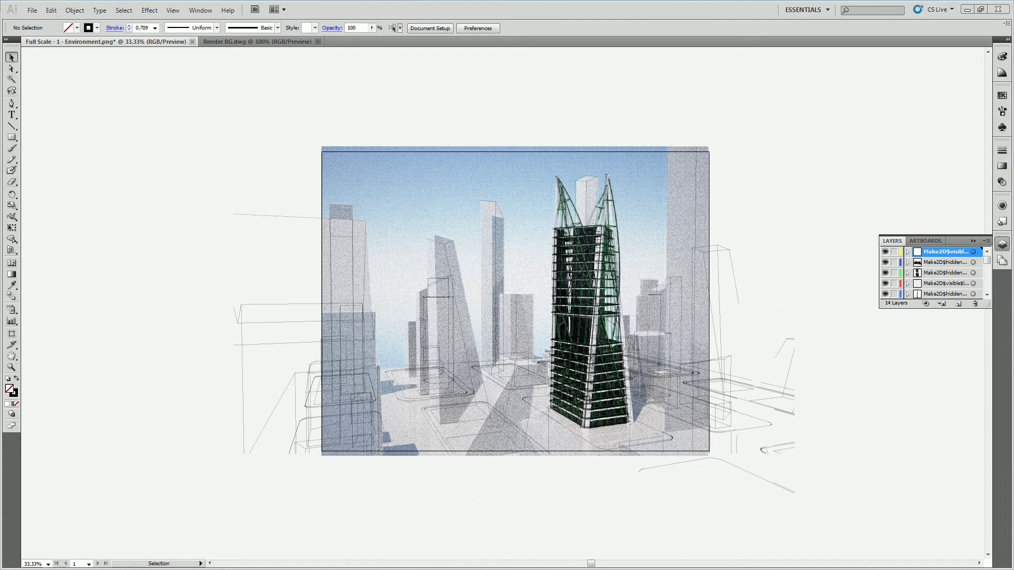
Extend the layer list until every layer shows and make the first Make2D hidden-line layer active.
left_click_drag(1013, 296, 385, 0)
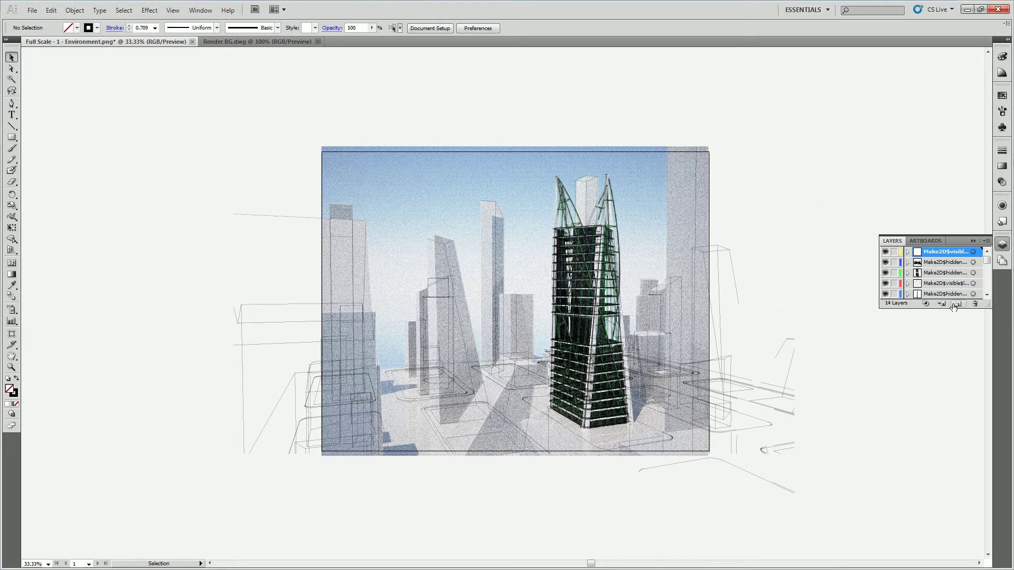
left_click_drag(990, 308, 990, 431)
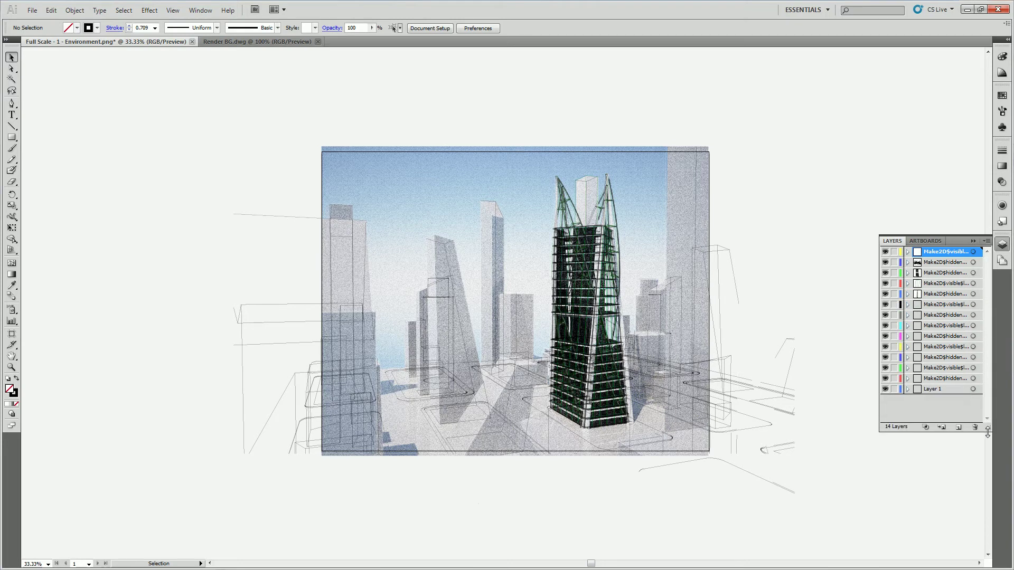
left_click(947, 264)
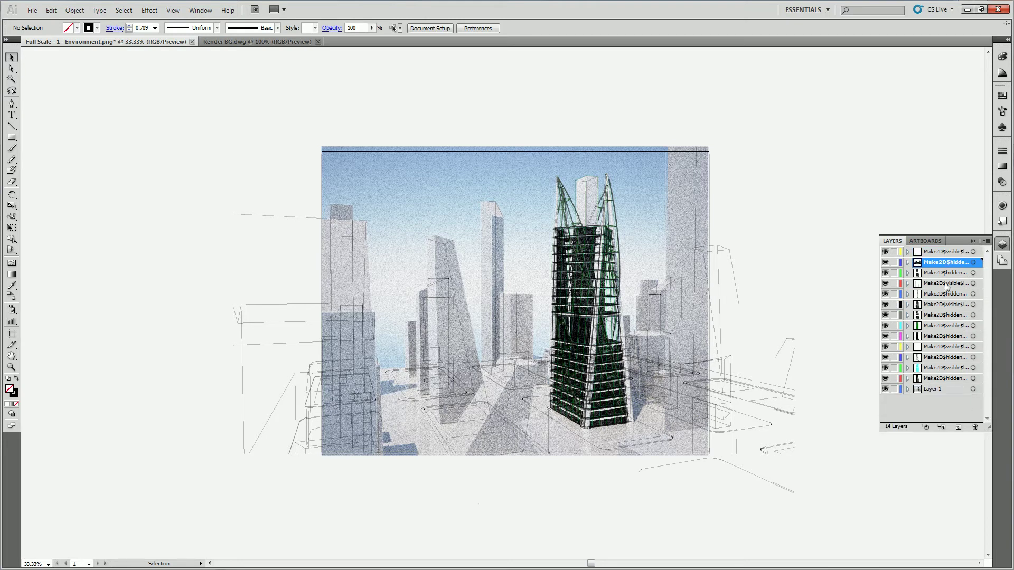
Select the artwork on all seven Make2D hidden-line layers together.
left_click(978, 262)
left_click(979, 272)
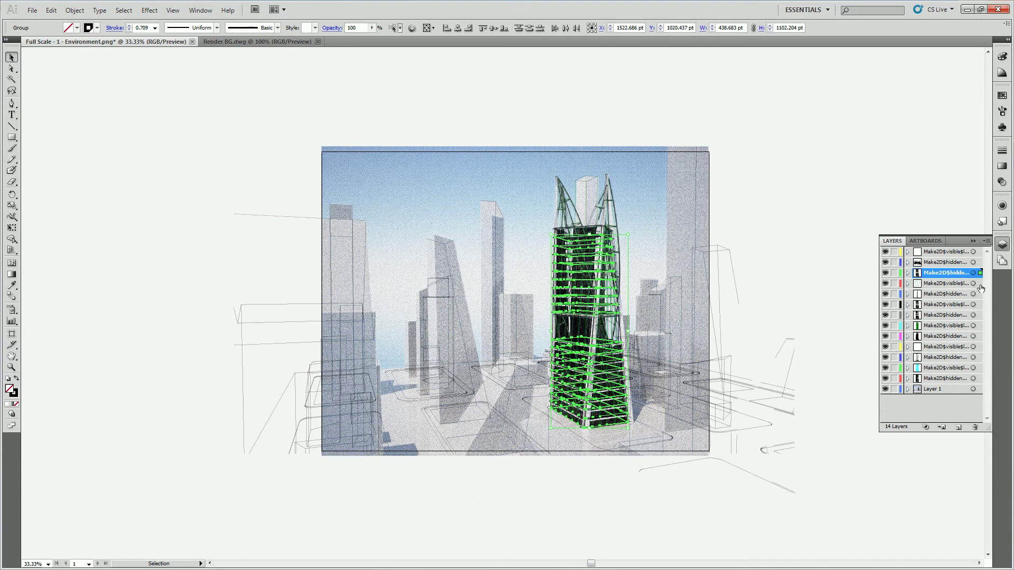
left_click(979, 262)
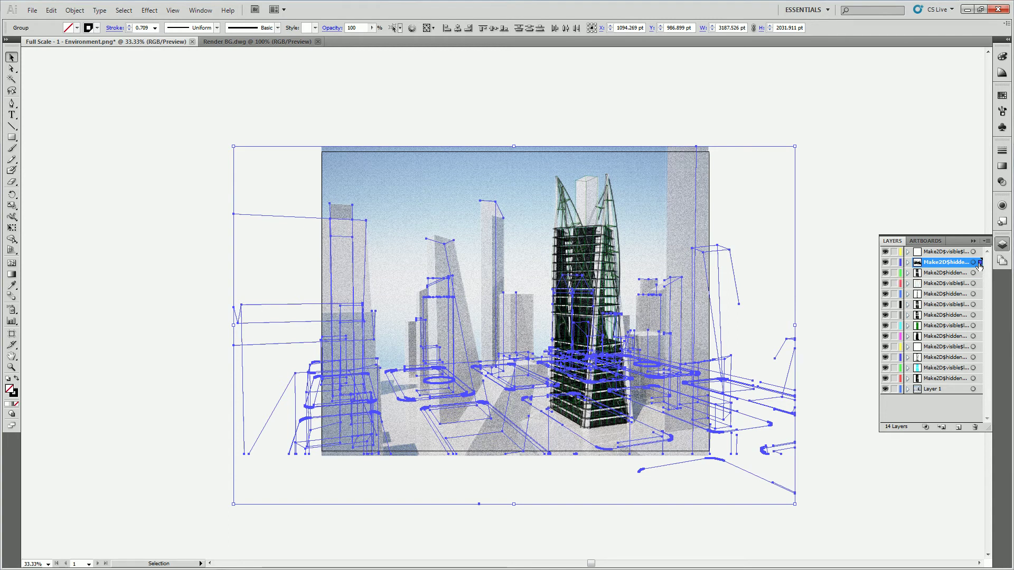
left_click(973, 196)
left_click(979, 263)
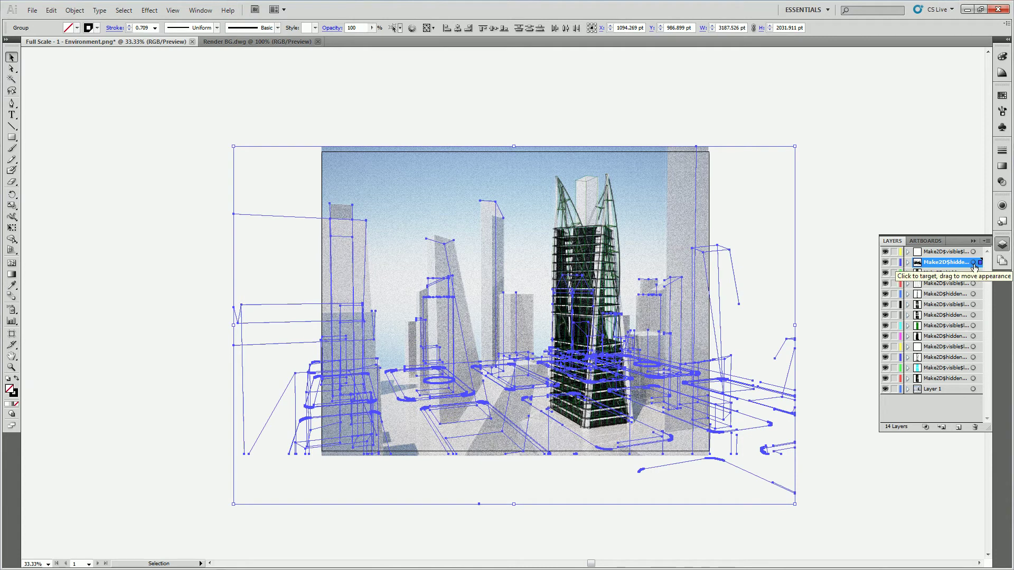
left_click(980, 274, "shift")
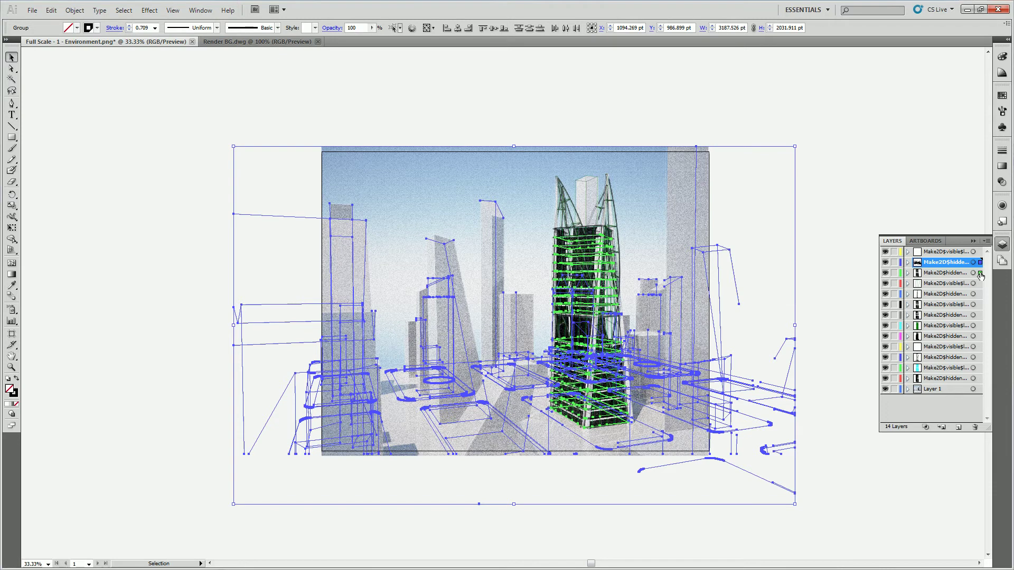
left_click(980, 293, "shift")
left_click(981, 316, "shift")
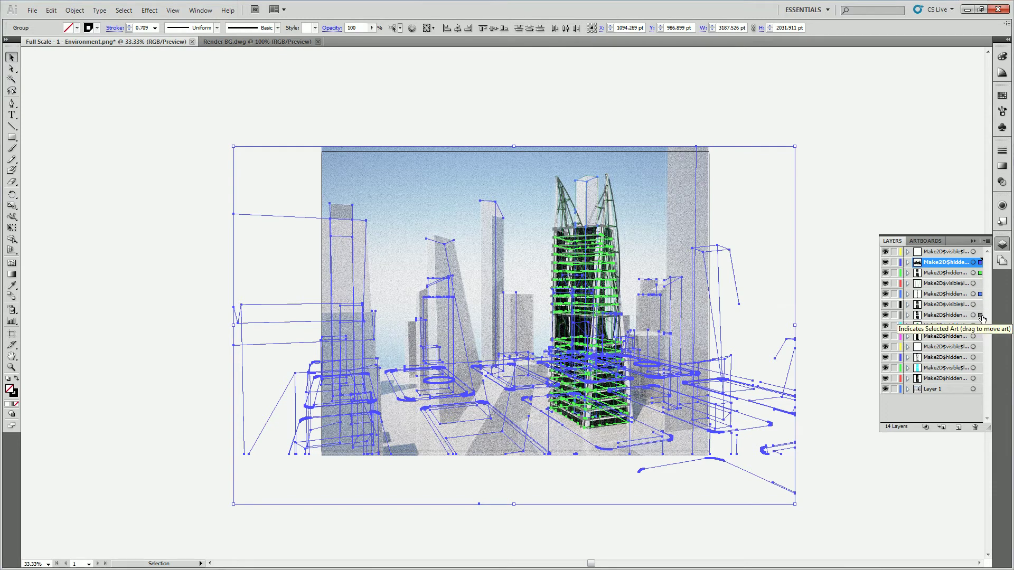
left_click(979, 336, "shift")
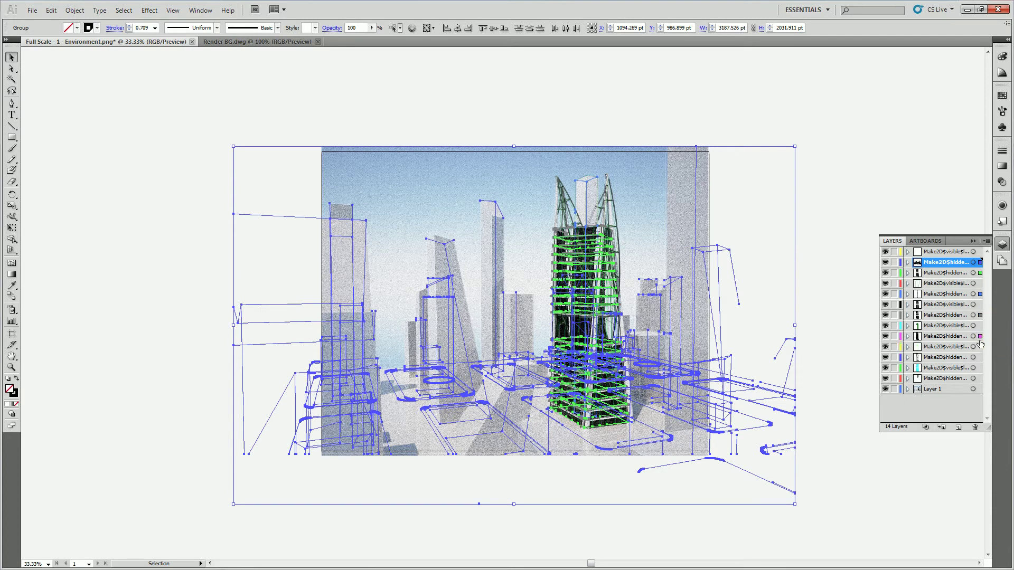
left_click(976, 357, "shift")
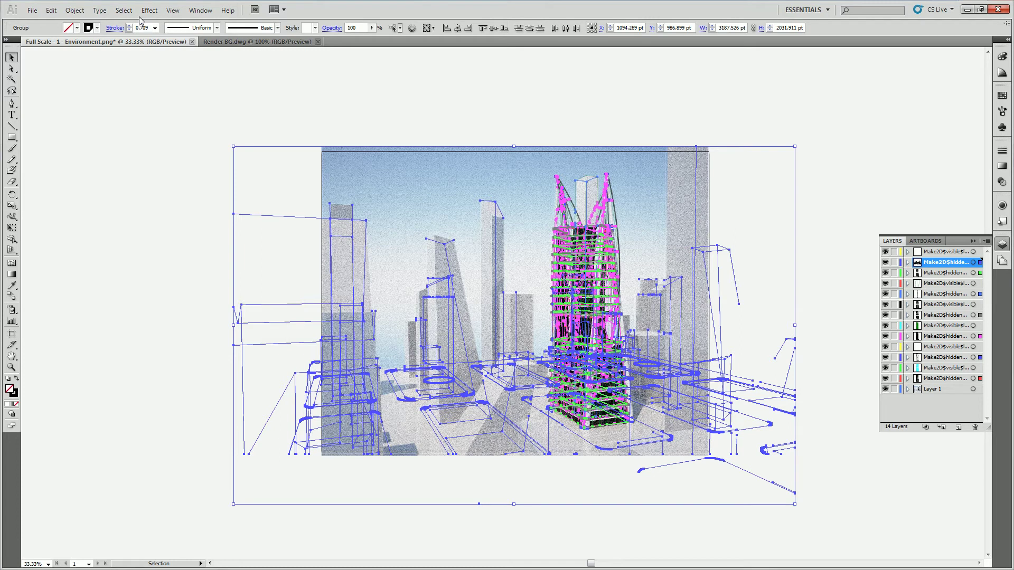
Give the selected hidden lines a dashed stroke with a 2 pt dash and 0.25 pt weight, then deselect them.
left_click(1001, 150)
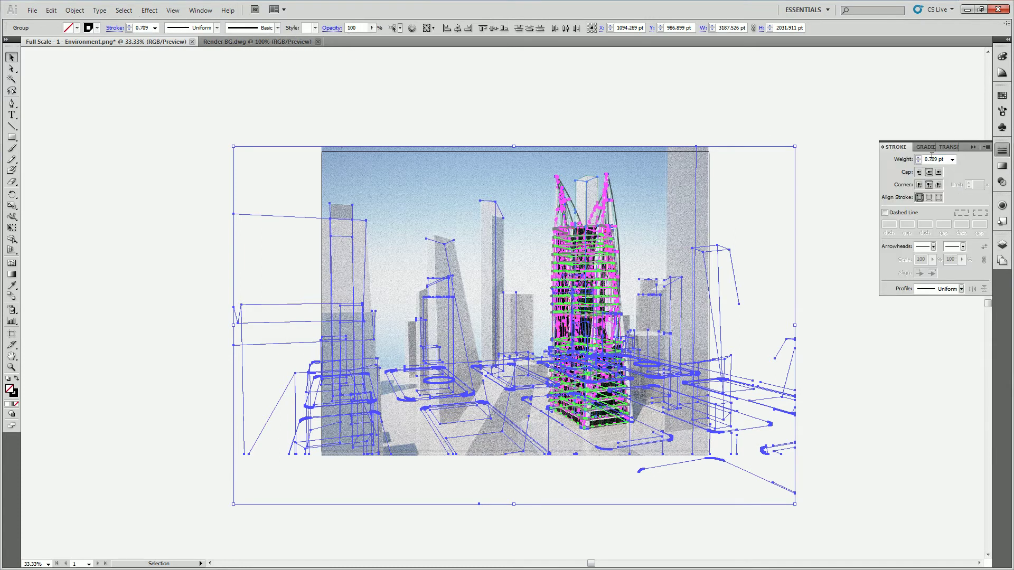
left_click(895, 216)
left_click(885, 214)
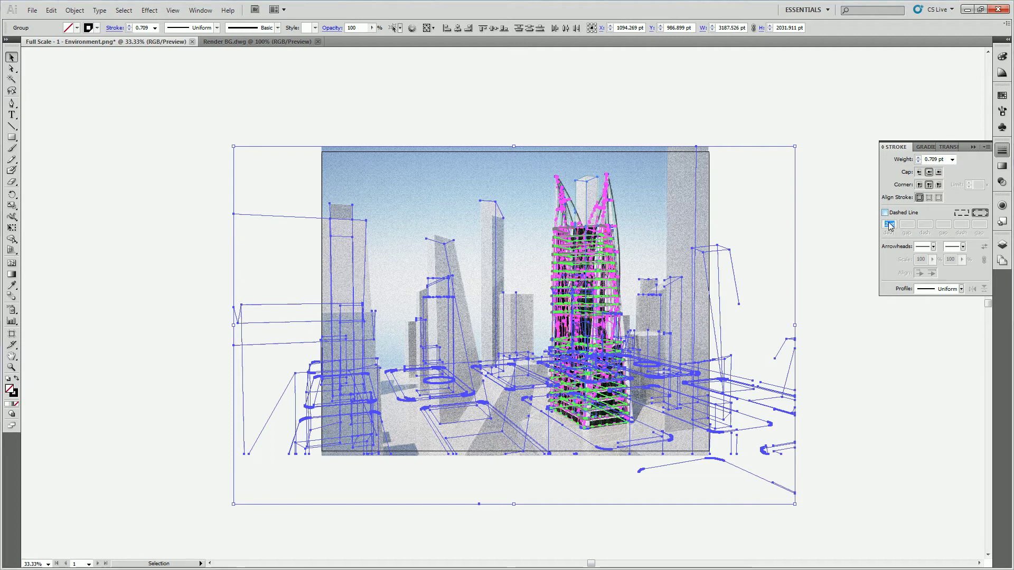
left_click(885, 212)
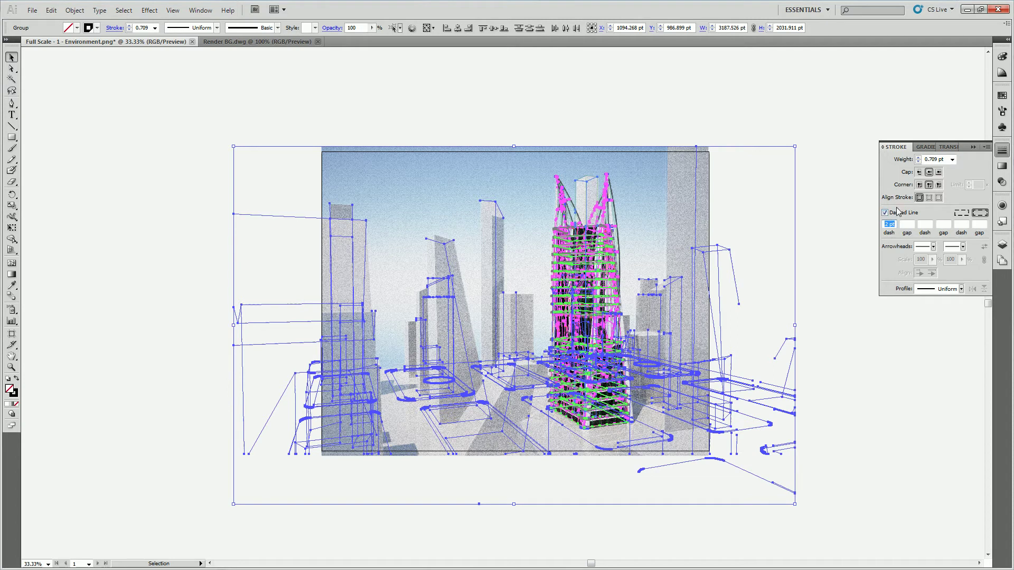
left_click(952, 159)
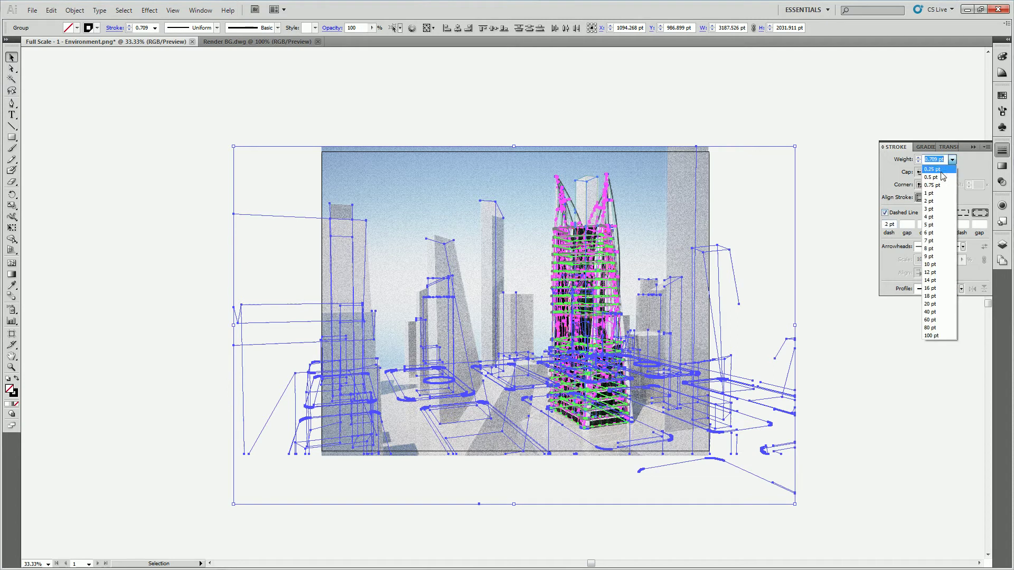
left_click(941, 170)
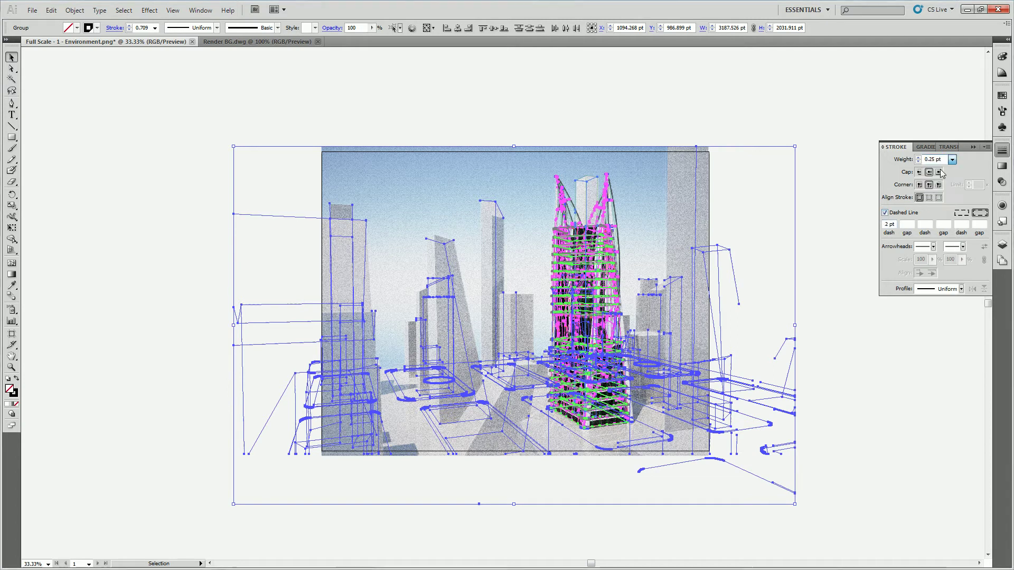
left_click(842, 166)
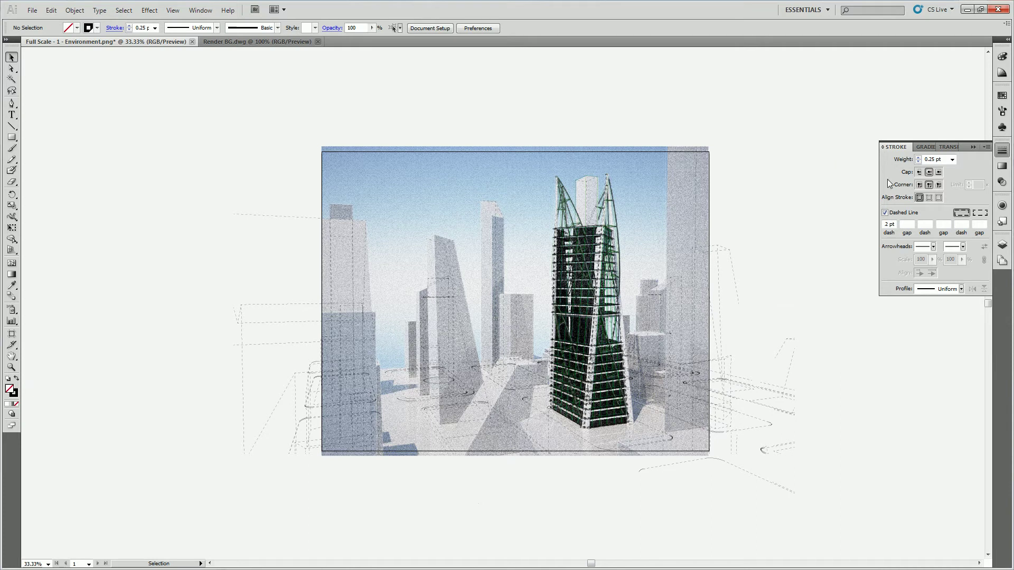
Turn off the visibility of all seven Make2D hidden-line layers.
left_click(1001, 244)
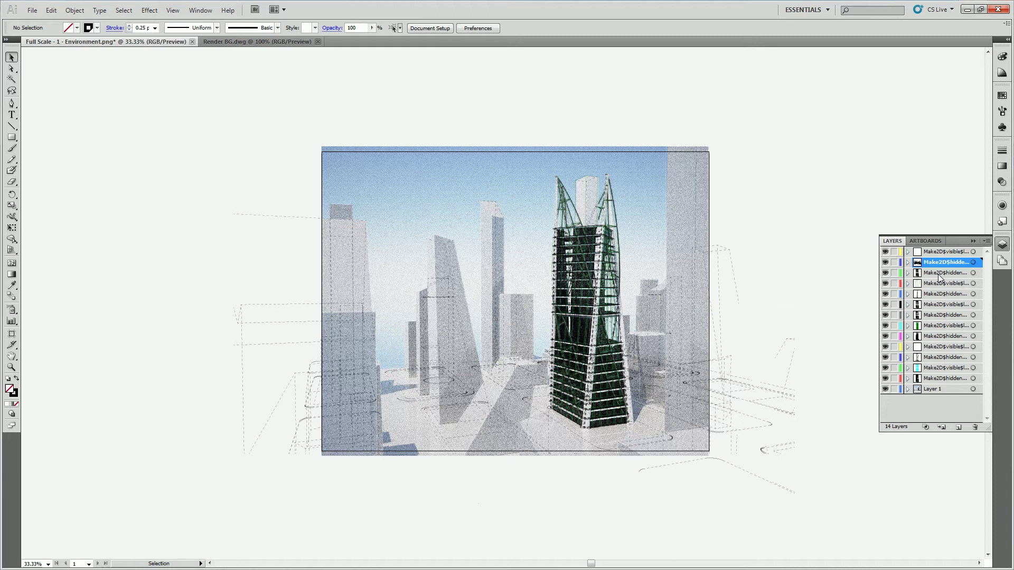
left_click(885, 273)
left_click(885, 295)
left_click(885, 315)
left_click(885, 336)
left_click(885, 357)
left_click(884, 378)
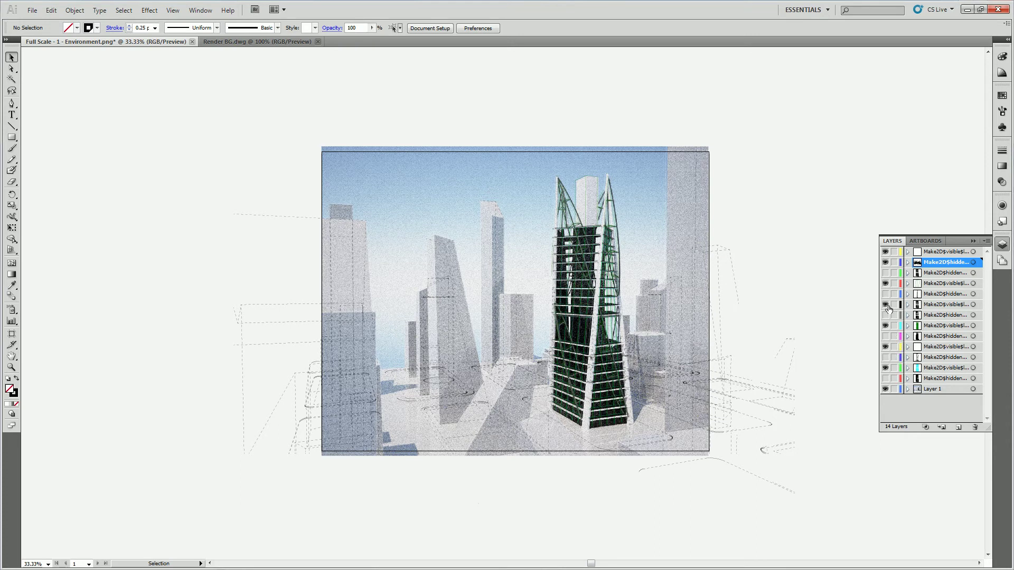
left_click(885, 284)
left_click(885, 263)
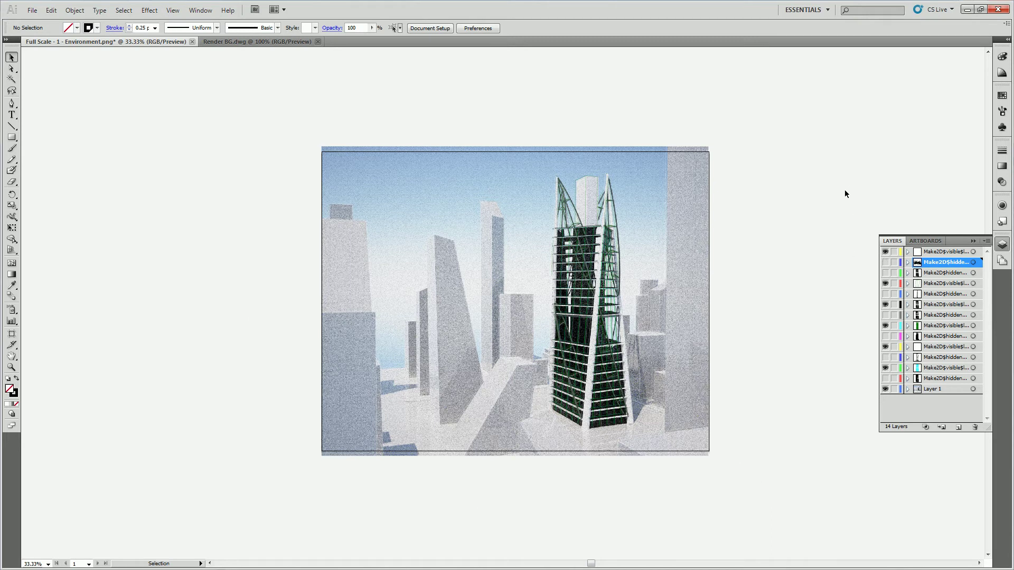
Turn off every Make2D visible-line layer except the topmost one, leaving the render on Layer 1 displayed.
left_click(944, 252)
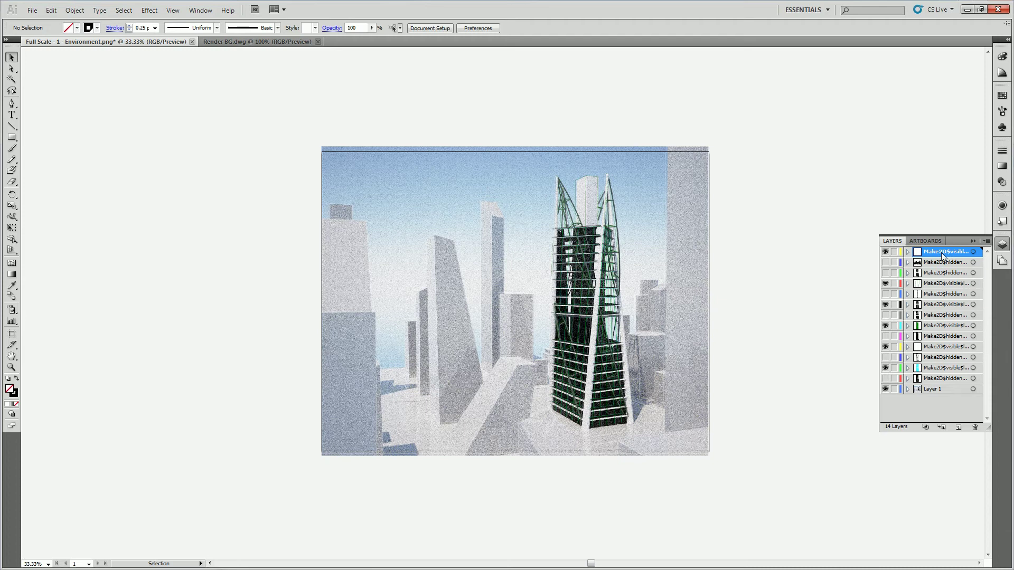
left_click(885, 284)
left_click(885, 304)
left_click(885, 326)
left_click(885, 347)
left_click(885, 368)
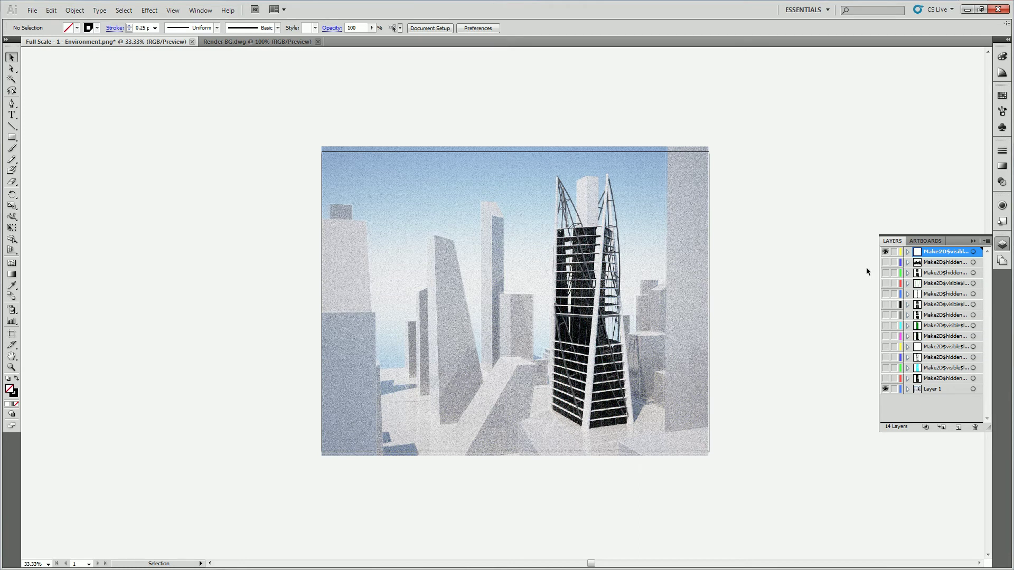
Select the topmost layer's artwork to identify it and rename that layer 00-SiteModel.
left_click(981, 251)
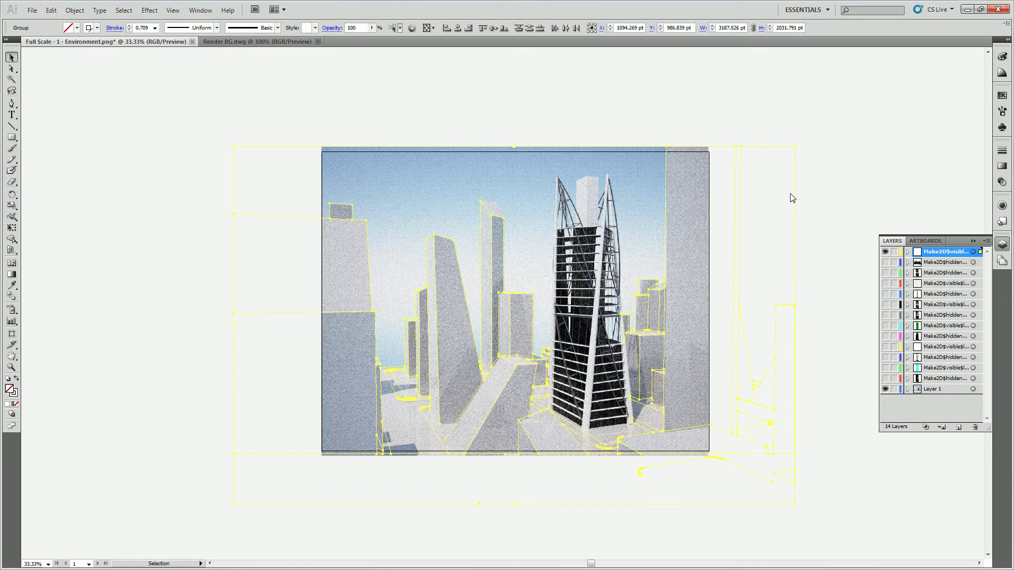
double_click(947, 252)
type("00-")
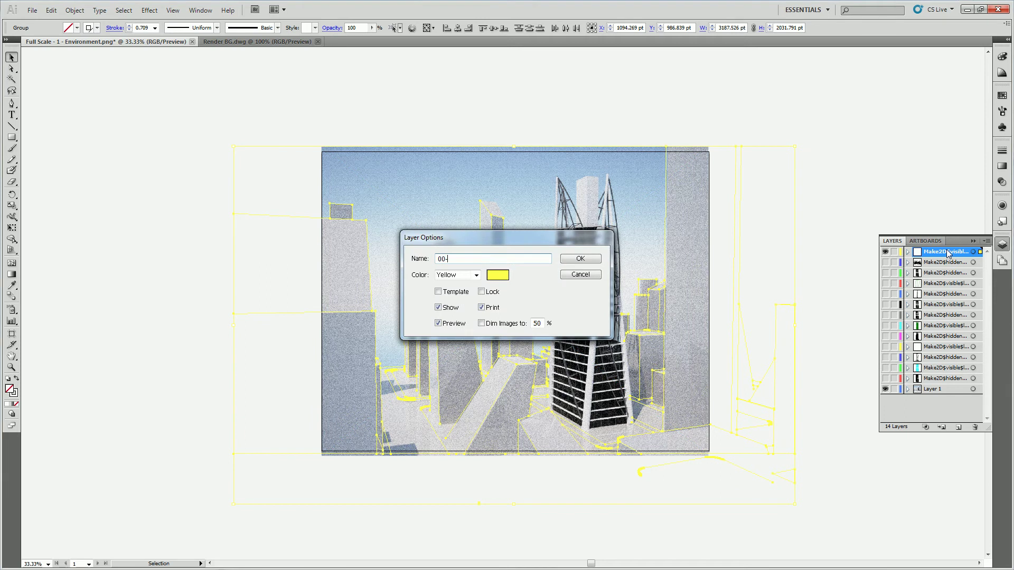
type("SiteMode")
left_click(581, 259)
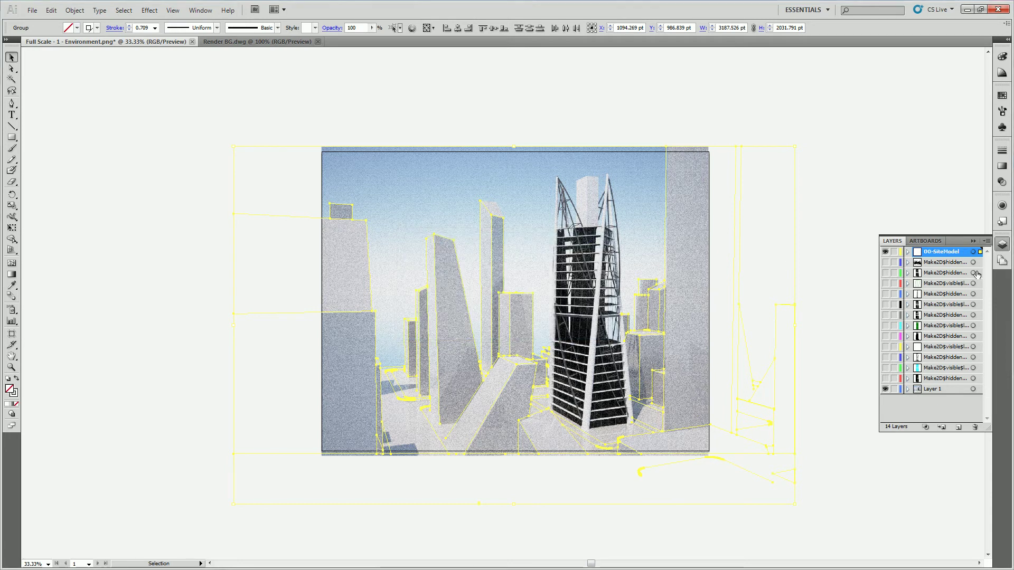
Display the next Make2D visible-line layer in place of 00-SiteModel, select its artwork and rename the layer 01-Core.
left_click(885, 252)
left_click(885, 283)
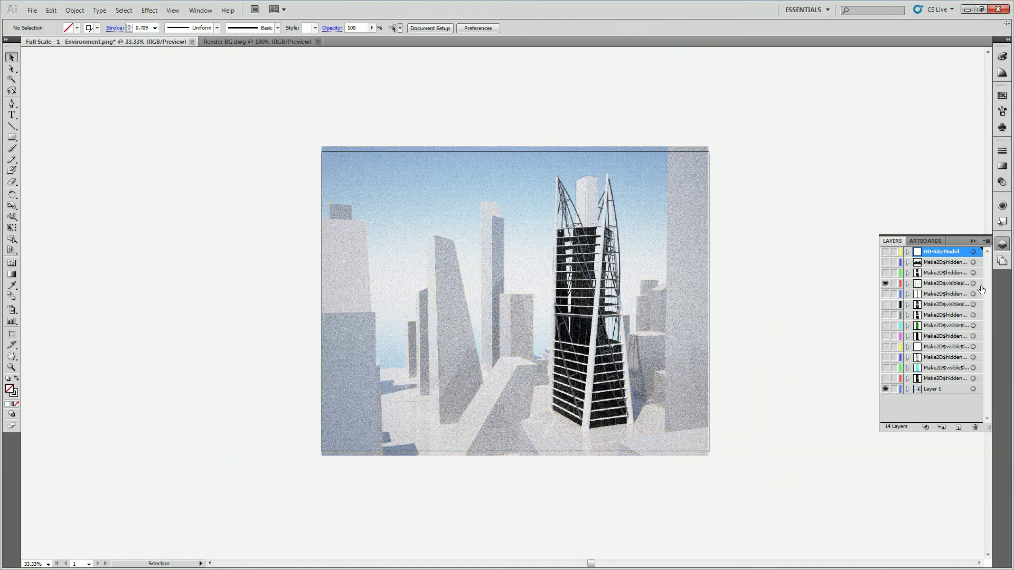
left_click(973, 284)
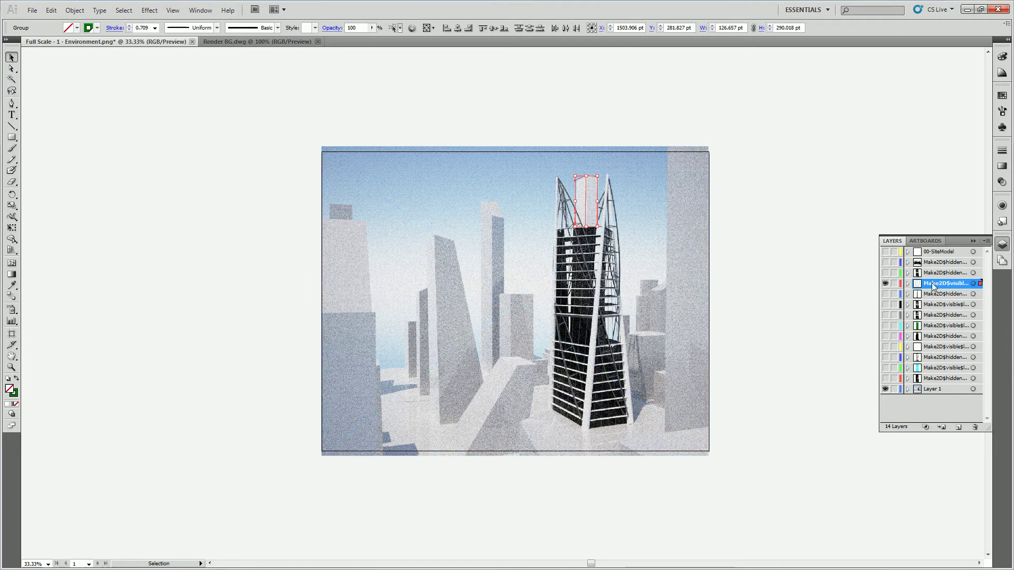
double_click(932, 284)
type("01-Core")
key("Return")
Hide 01-Core, display the next Make2D visible-line layer below it and select that layer's artwork.
left_click(885, 283)
left_click(884, 304)
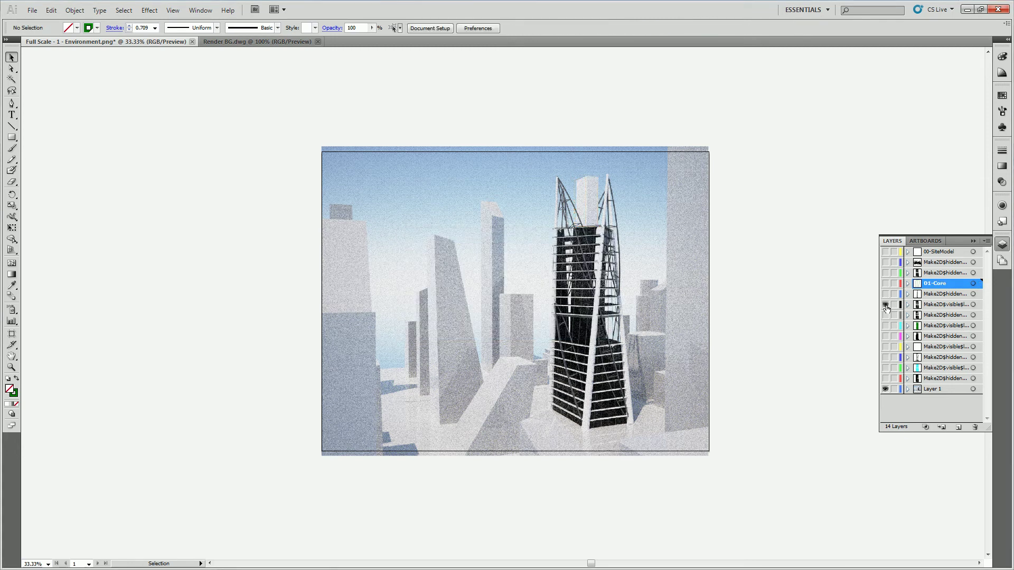
left_click(973, 305)
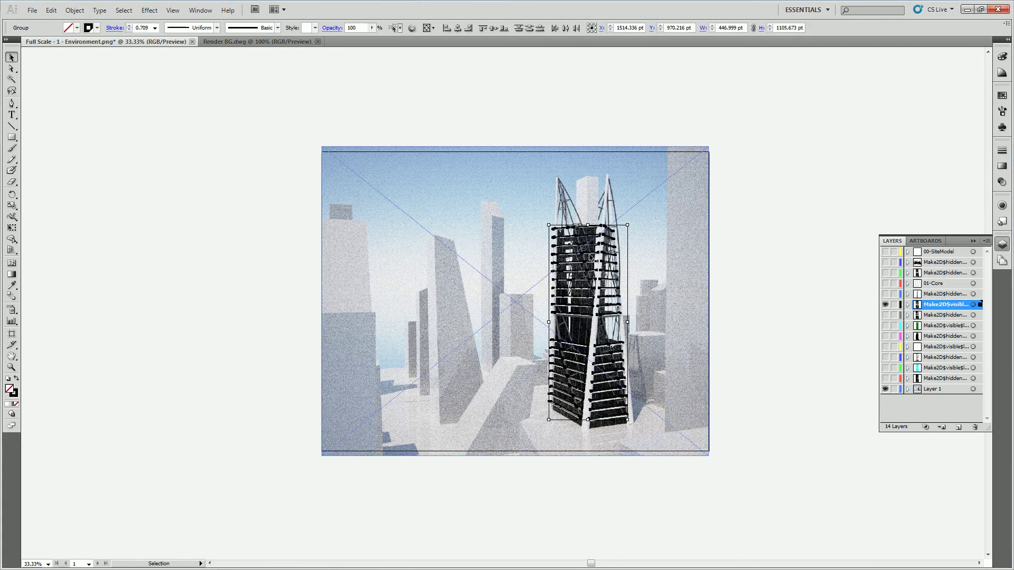
Examine the selected linework up close on the upper part of the tower to identify which building elements it outlines.
left_click(12, 367)
left_click_drag(579, 238, 587, 242)
left_click(576, 234, "alt")
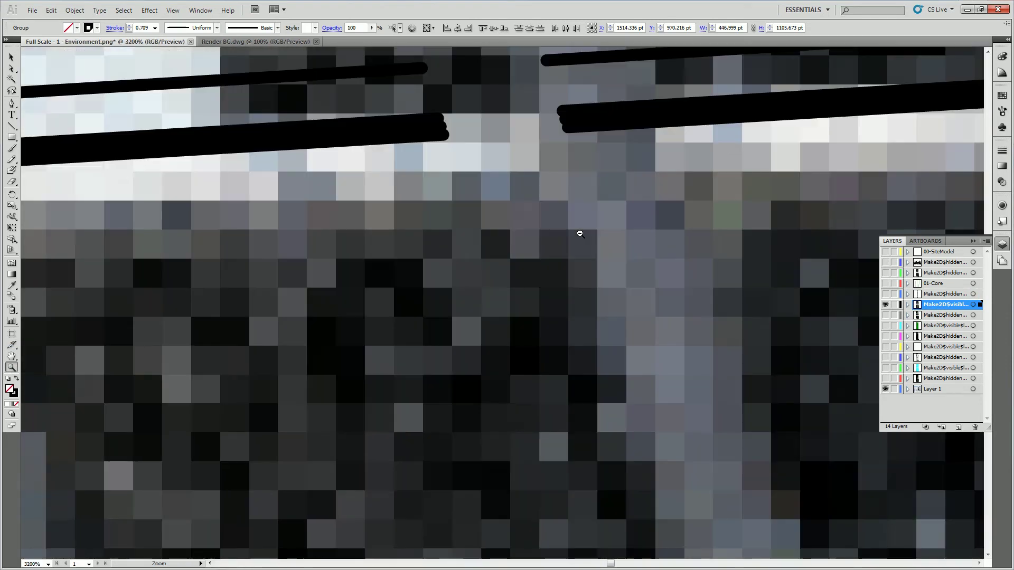
left_click(578, 234, "alt")
left_click(580, 234, "alt")
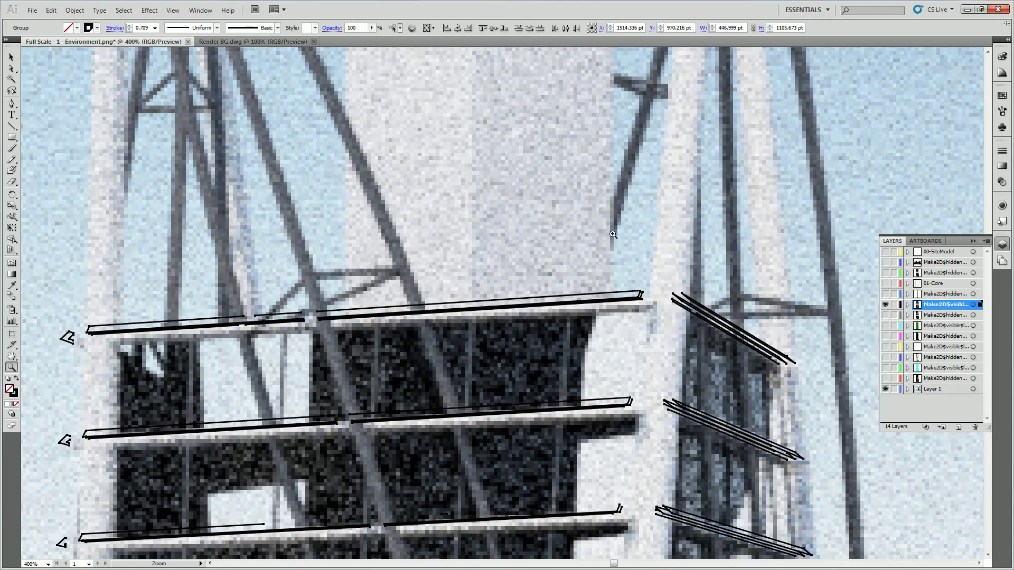
scroll(607, 236, "down", 4)
left_click(603, 240, "alt")
left_click(602, 239, "alt")
left_click(559, 256, "alt")
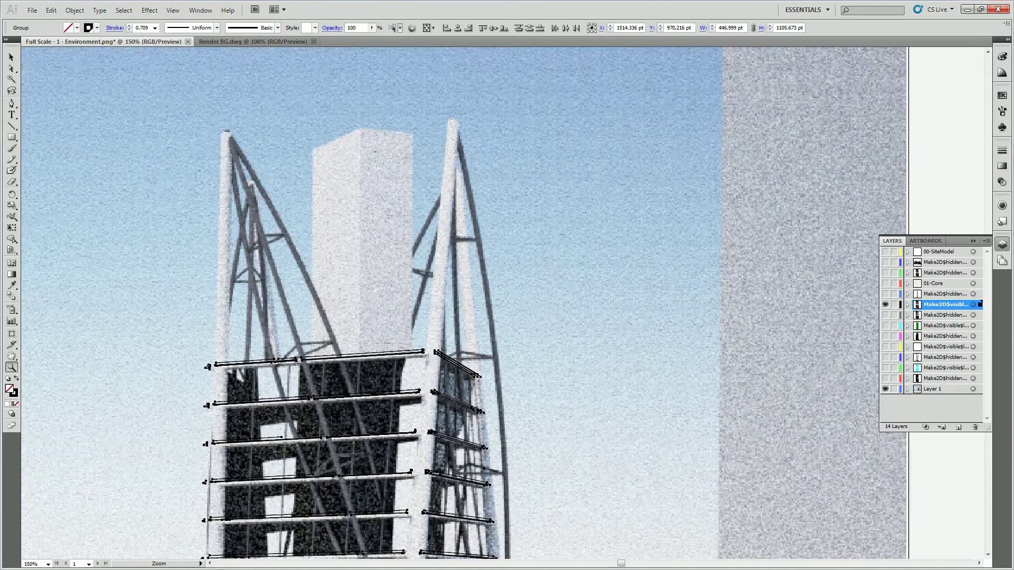
scroll(496, 214, "down", 5)
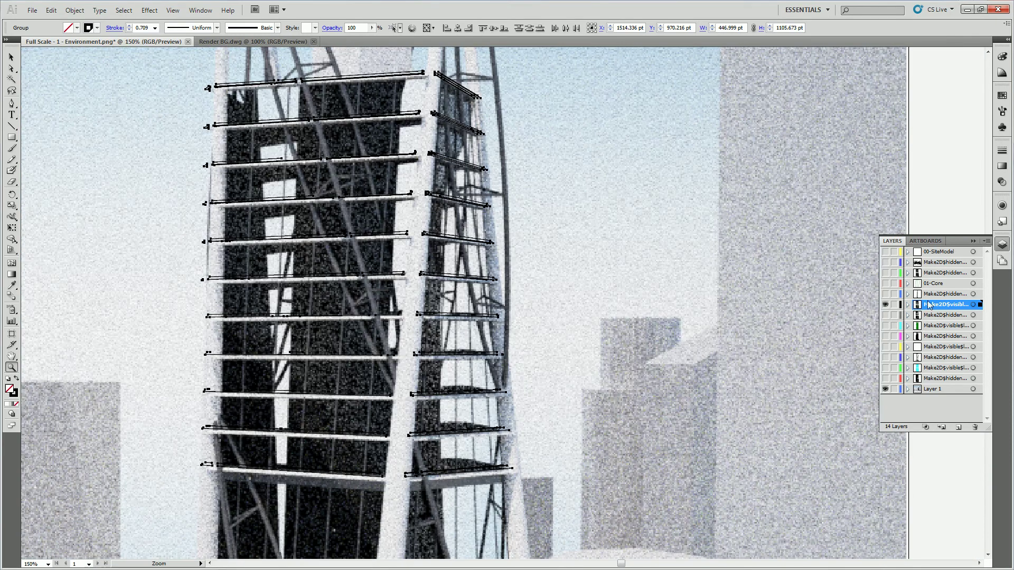
Rename the layer with the selected linework 02-Louvers.
double_click(941, 305)
type("02-")
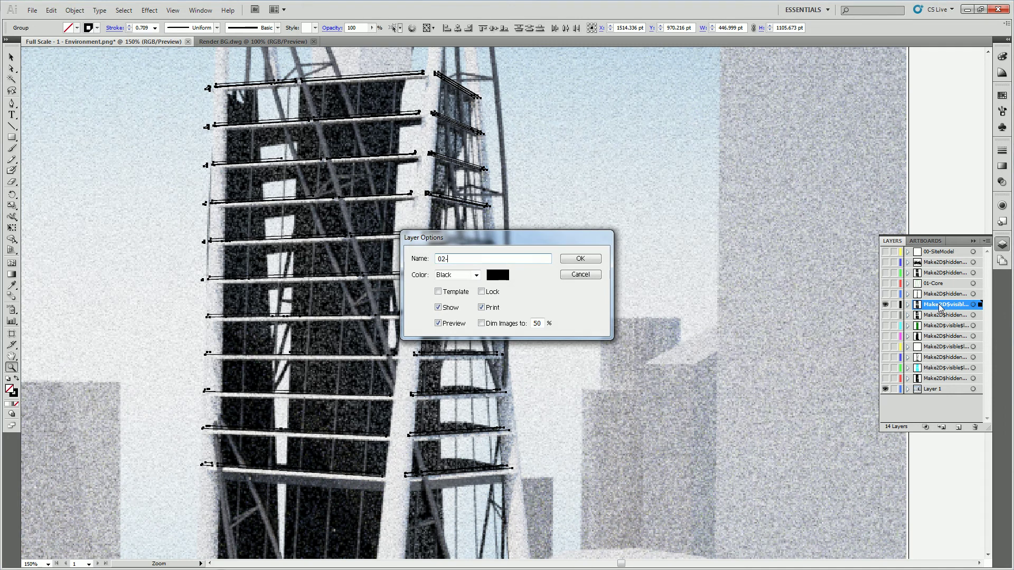
type("Louvers")
key("Return")
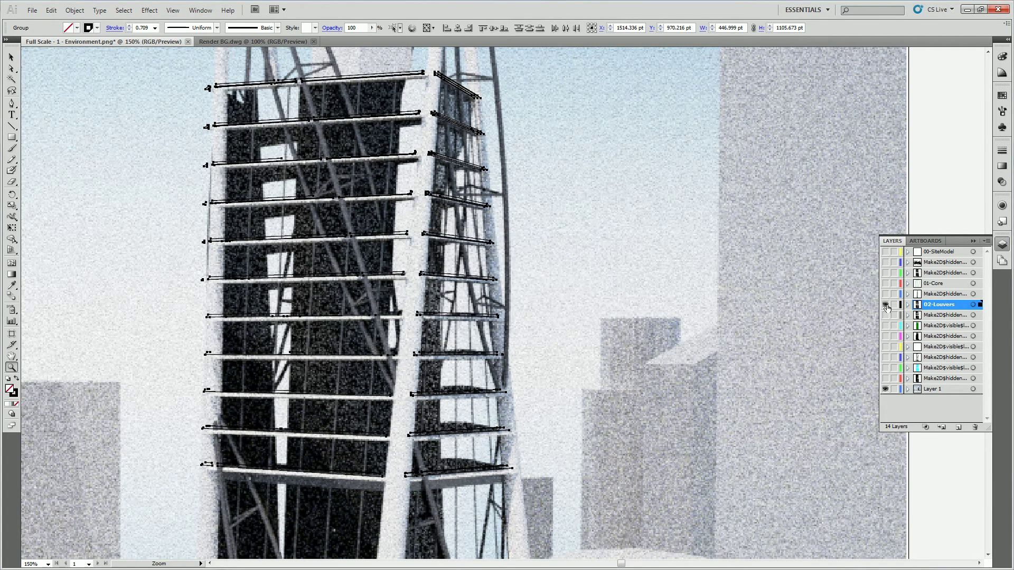
Hide 02-Louvers, display the next Make2D visible-line layer and select its artwork.
left_click(885, 305)
left_click(956, 326)
left_click(885, 327)
left_click(978, 326)
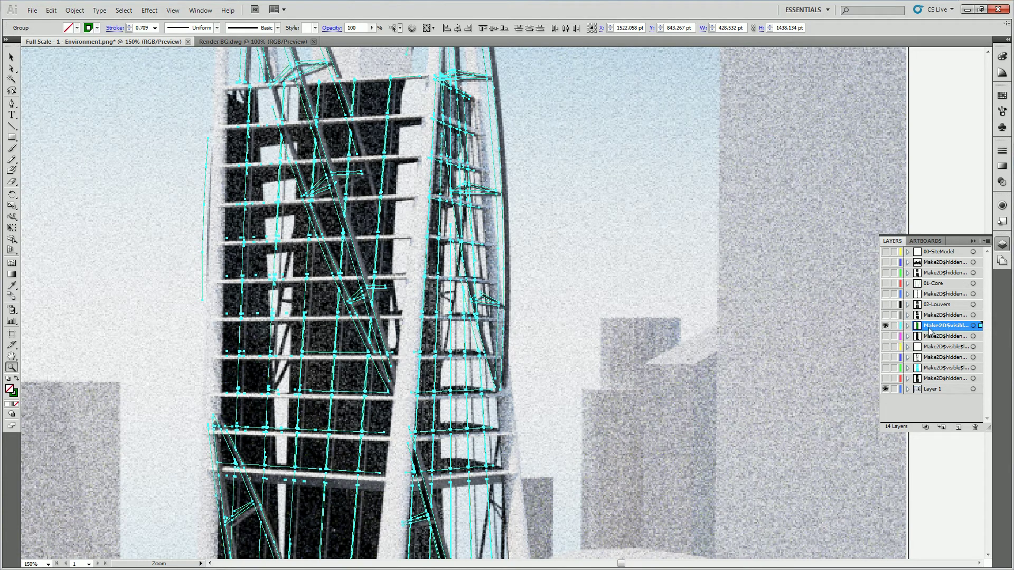
Rename the layer with the selected linework 03-Facade Structure.
double_click(945, 326)
type("03")
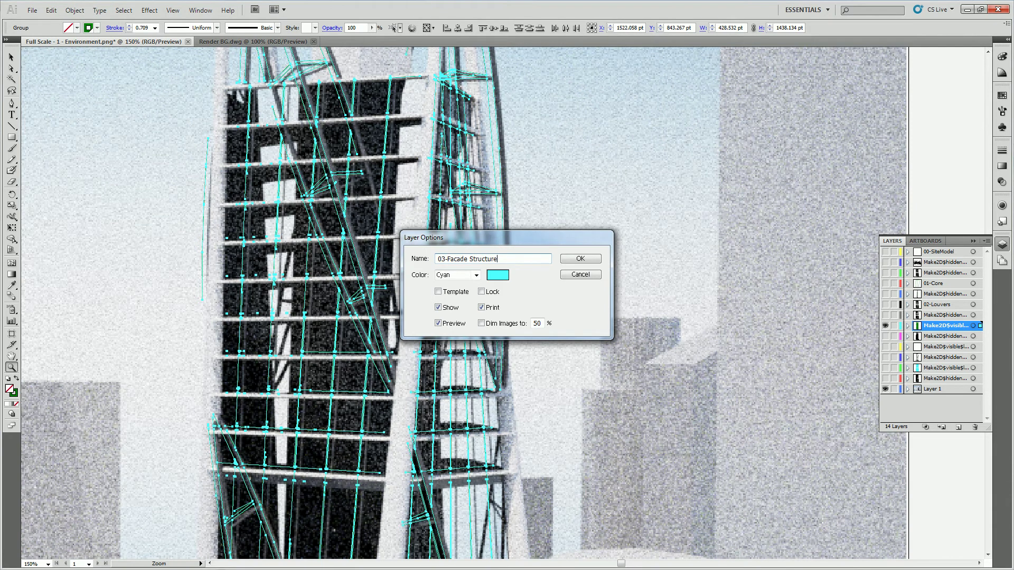
type("-Facade Structure")
left_click(592, 259)
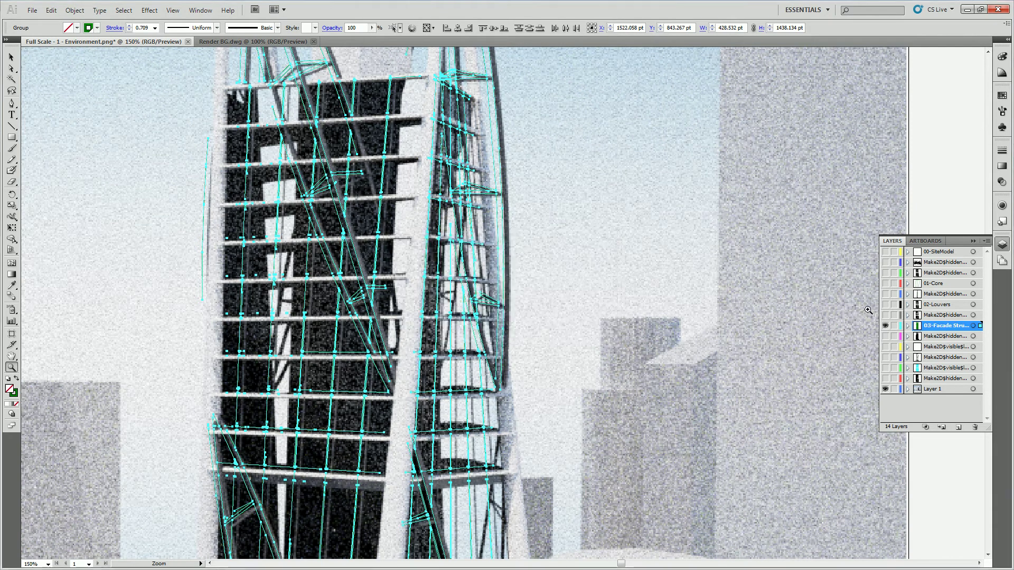
Hide 03-Facade Structure, display the next Make2D visible-line layer with its artwork selected, and rename it 04-Main Structure.
left_click(885, 325)
left_click(885, 347)
left_click(973, 348)
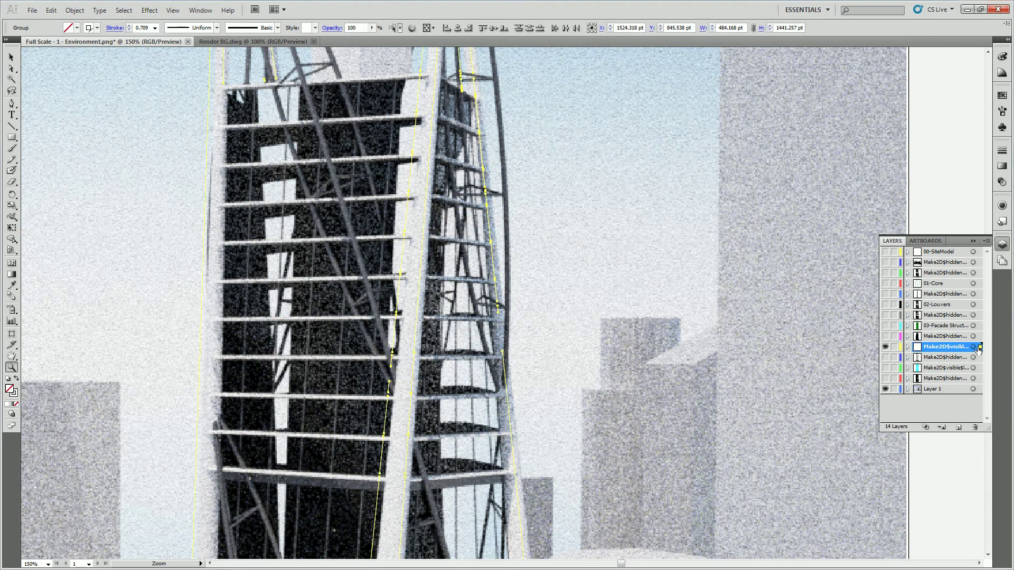
double_click(931, 348)
type("04-Main Structure")
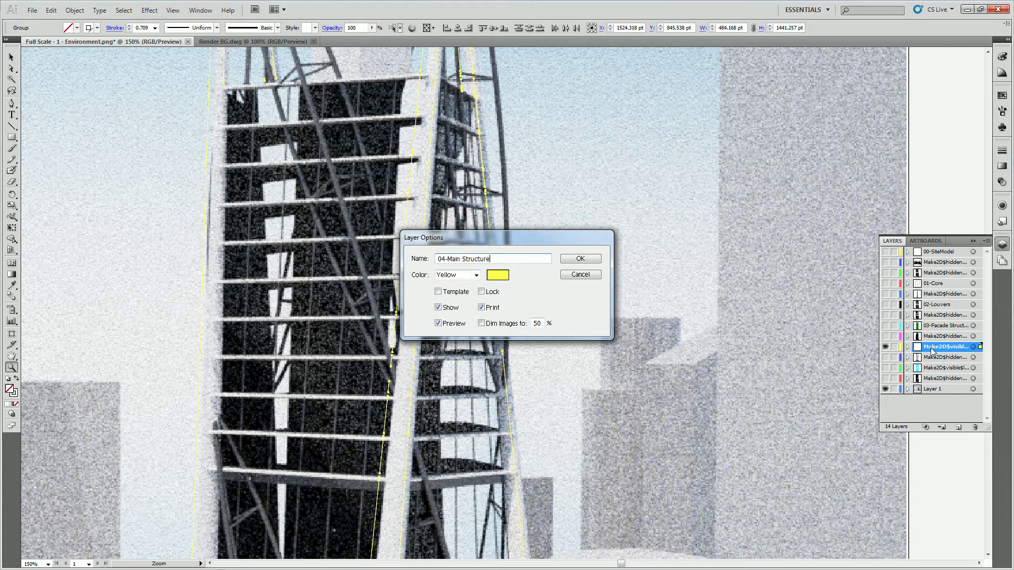
key("Return")
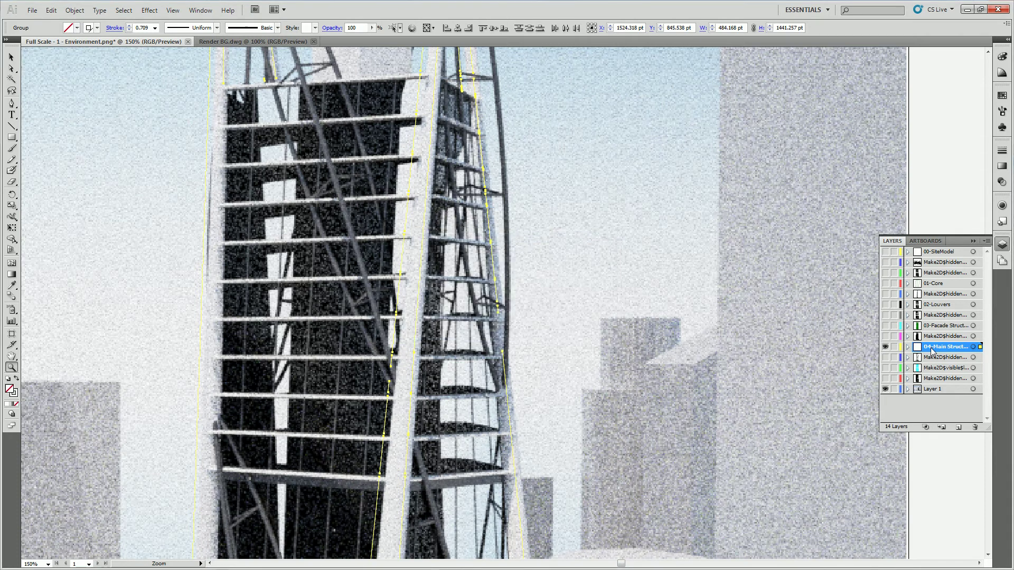
Hide 04-Main Structure, display the last Make2D visible-line layer with its artwork selected, and rename it 05-Glazing.
left_click(885, 347)
left_click(885, 368)
left_click(976, 369)
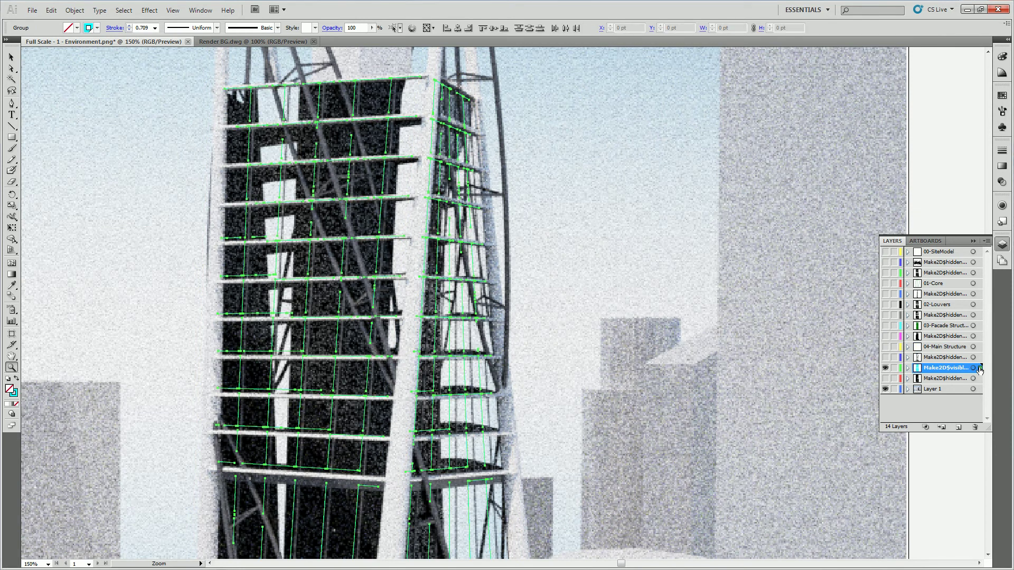
double_click(937, 369)
type("05-Glazing")
key("Return")
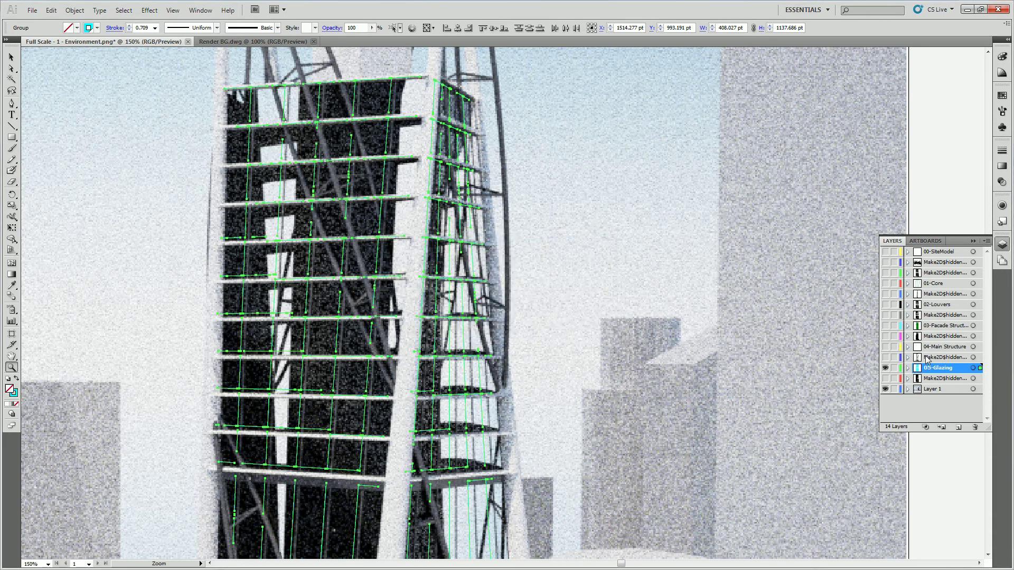
Display the 04-Main Structure, 03-Facade Structure, 02-Louvers, 01-Core and 00-SiteModel layers again alongside 05-Glazing.
left_click(885, 347)
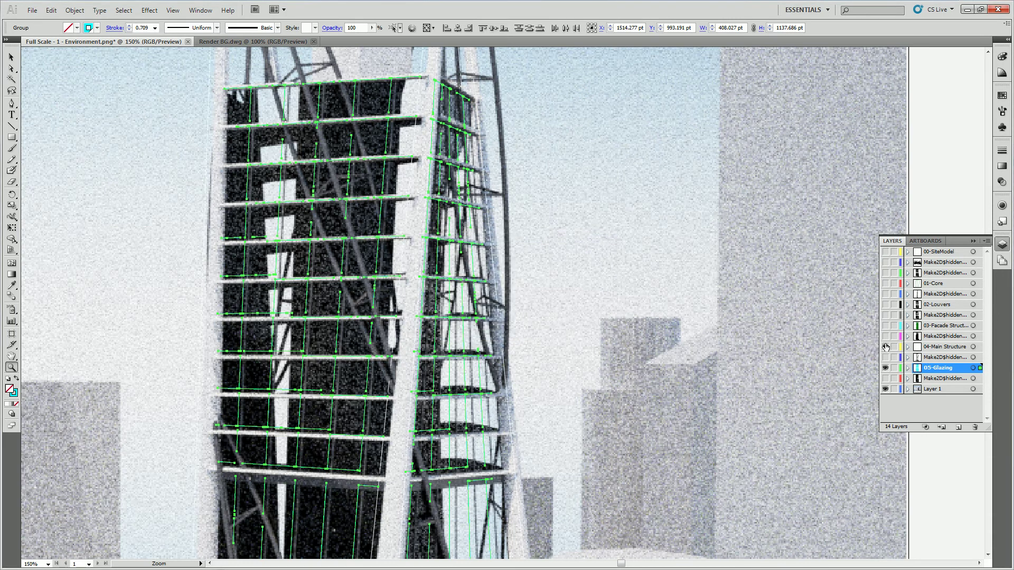
left_click(885, 325)
left_click(886, 304)
left_click(885, 283)
left_click(886, 252)
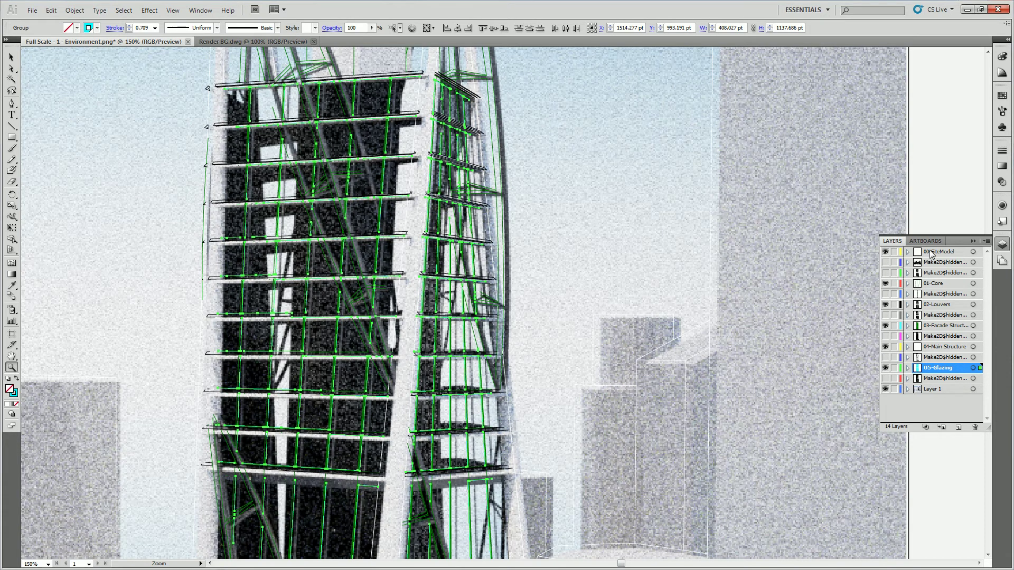
Select all artwork on the 04-Main Structure layer and set its stroke weight to 4 pt.
left_click(765, 226)
left_click(625, 230, "alt")
left_click(625, 231, "alt")
left_click(625, 231, "alt")
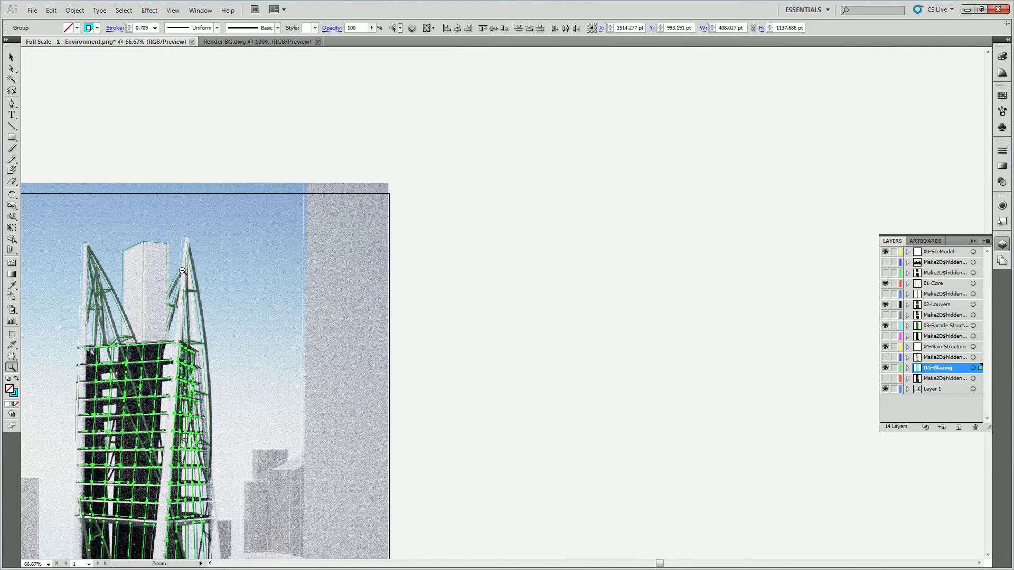
left_click(186, 271, "alt")
scroll(323, 311, "down", 3)
scroll(323, 311, "down", 3)
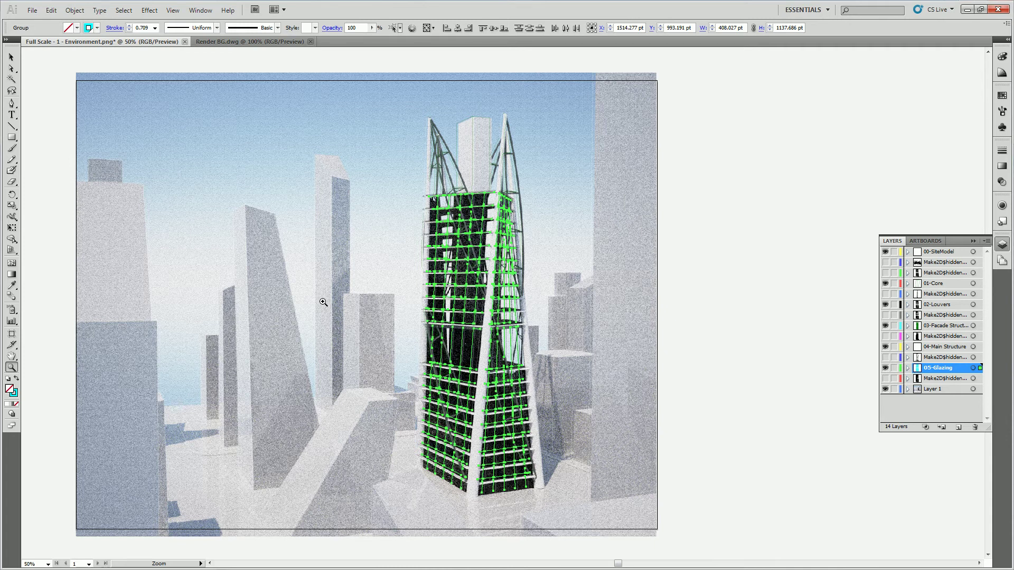
left_click(933, 283)
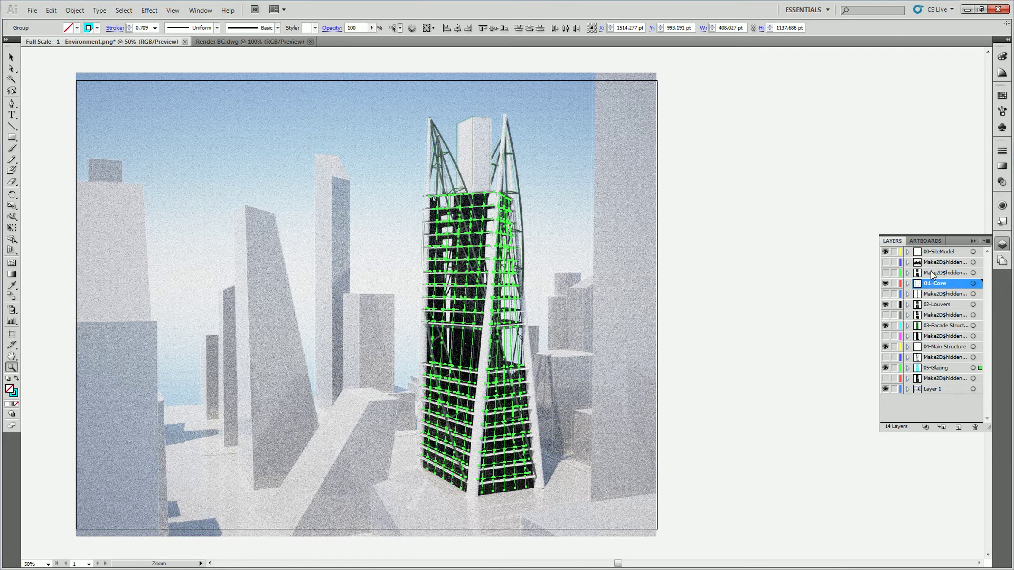
left_click(939, 347)
left_click(973, 346)
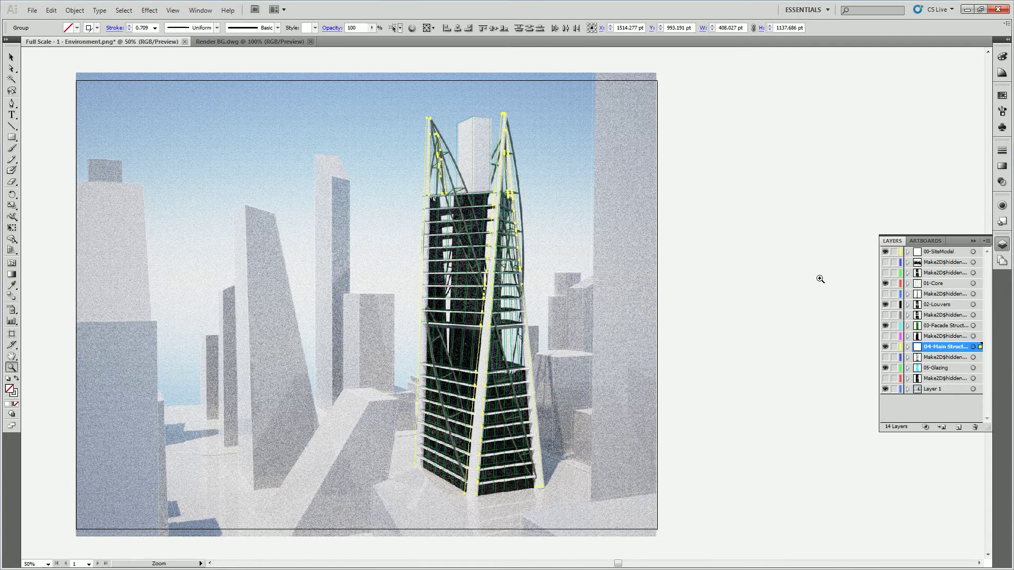
left_click(154, 28)
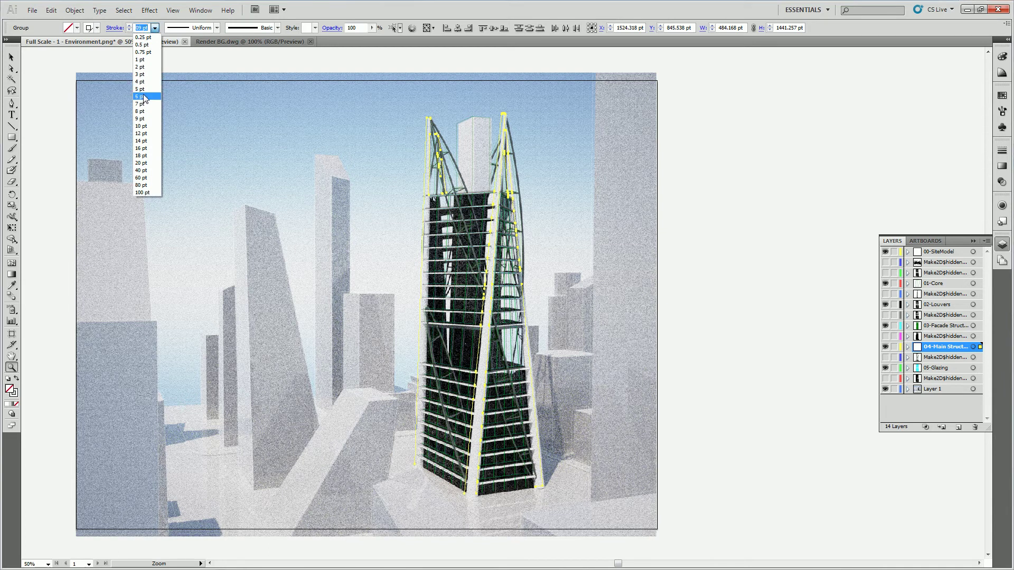
left_click(141, 82)
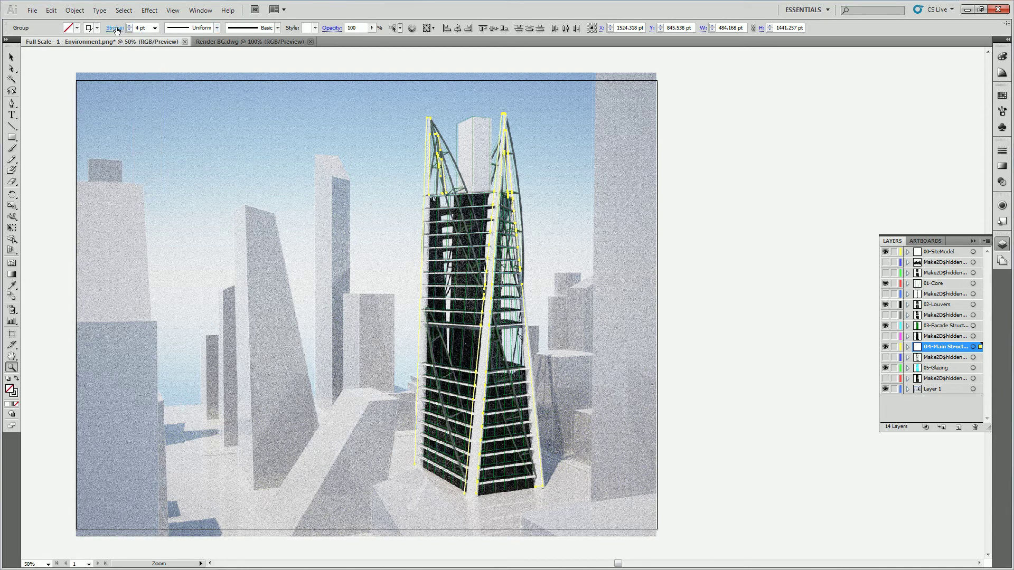
Colour the main structure linework's stroke with the black Registration swatch and clear the selection.
left_click(97, 29)
left_click(10, 38)
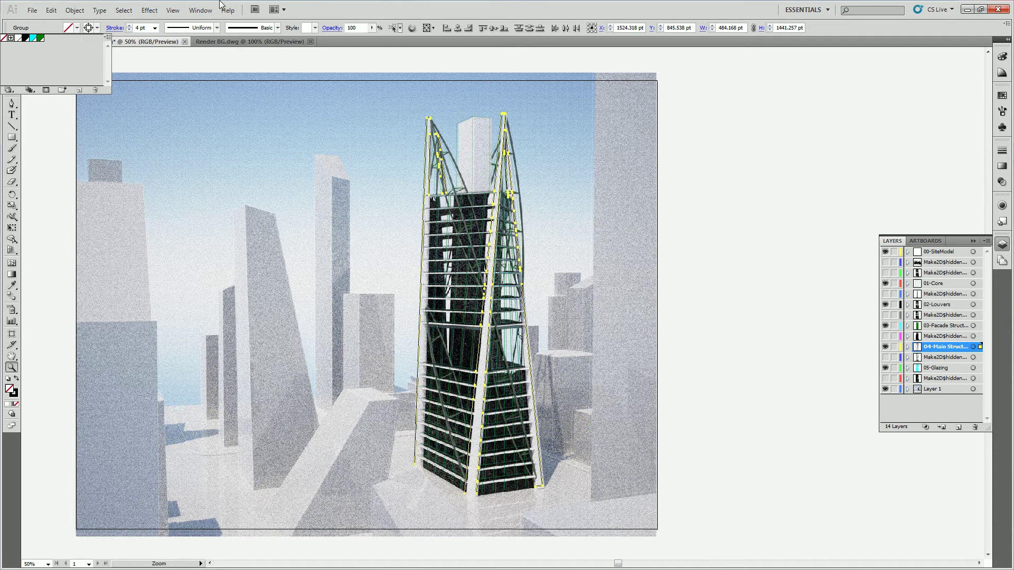
left_click(379, 9)
left_click(11, 57)
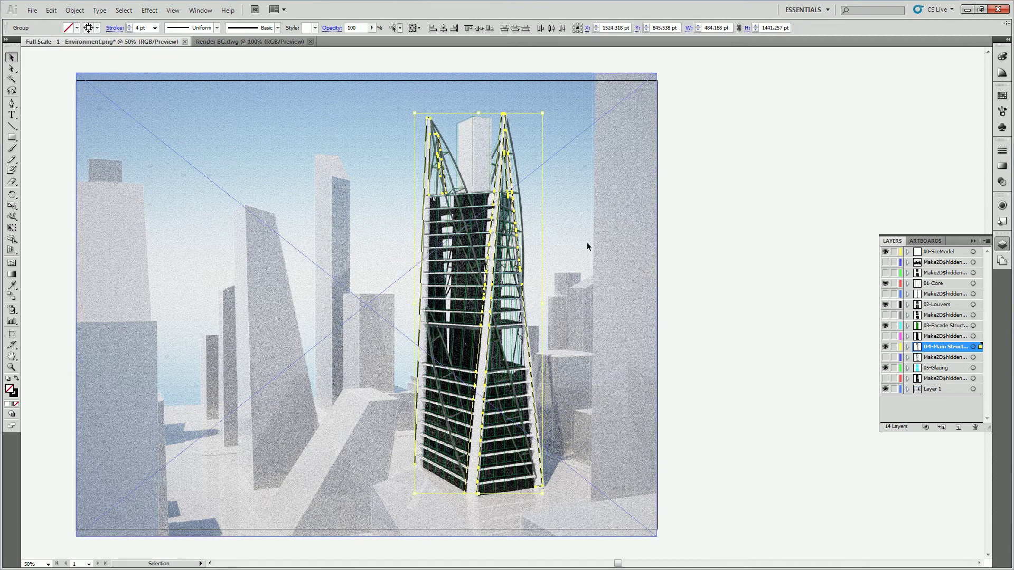
left_click(805, 307)
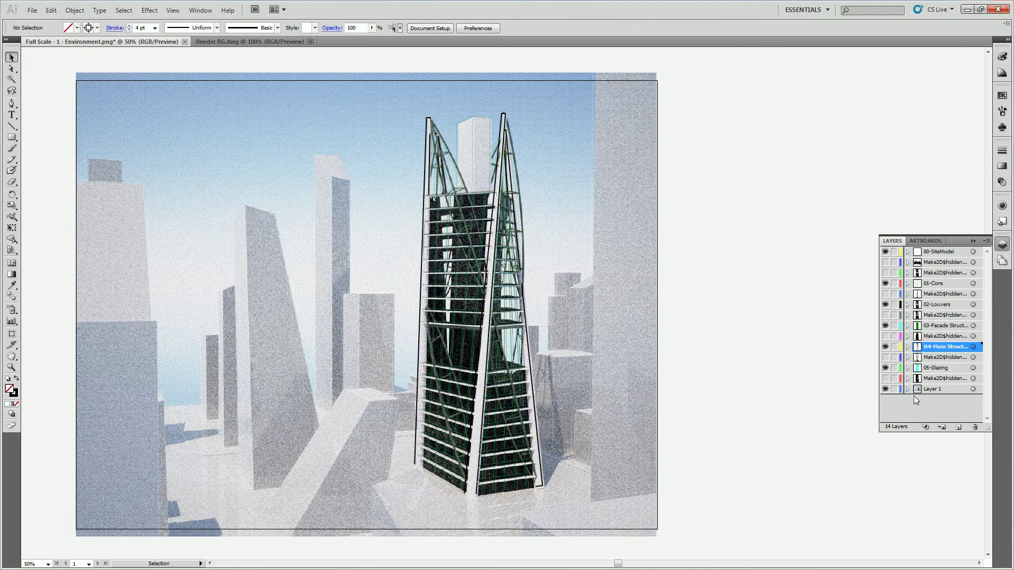
Select all artwork on the 03-Facade Structure layer and set its stroke weight to 2 pt.
left_click(928, 327)
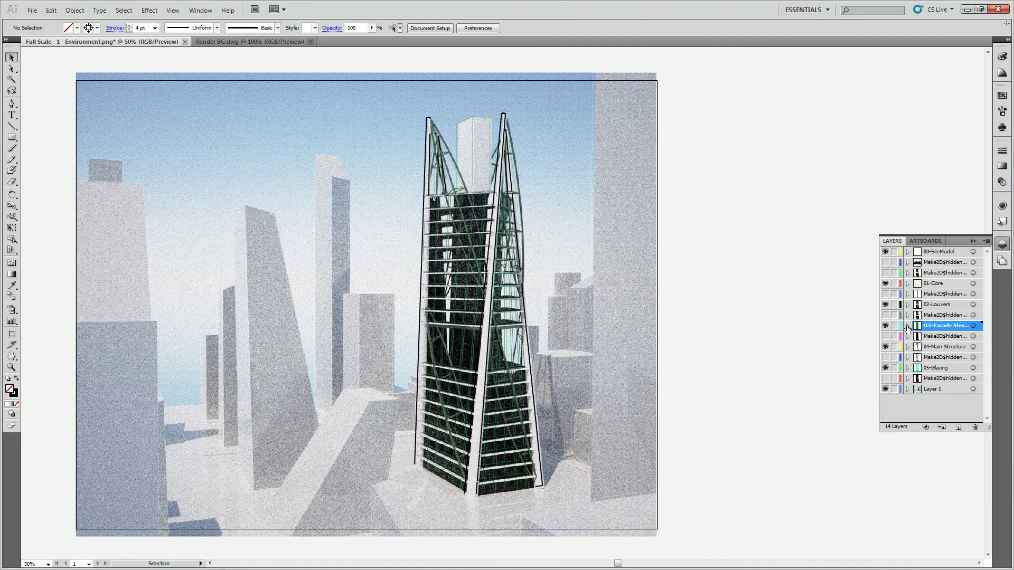
left_click(972, 325)
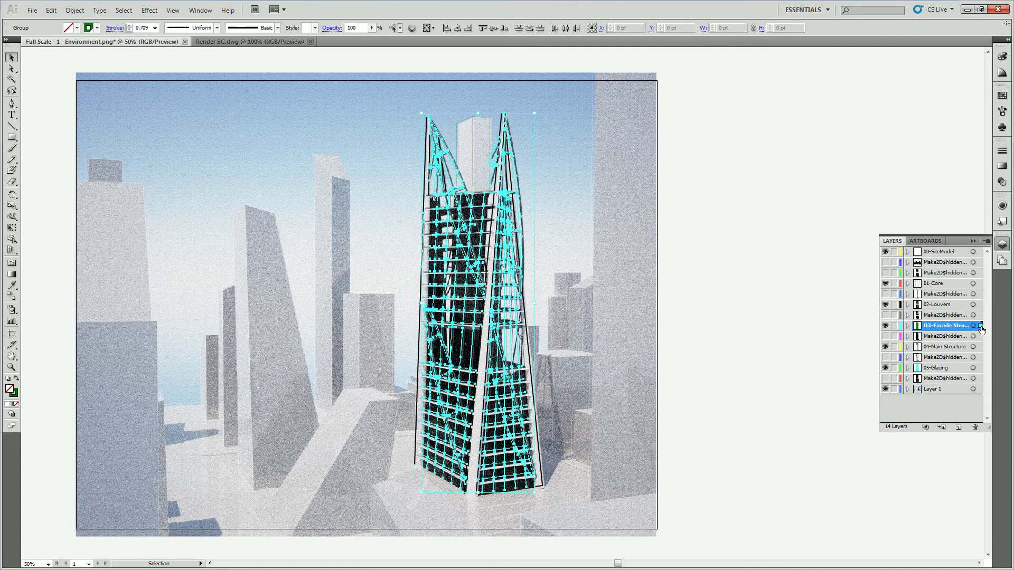
left_click(154, 27)
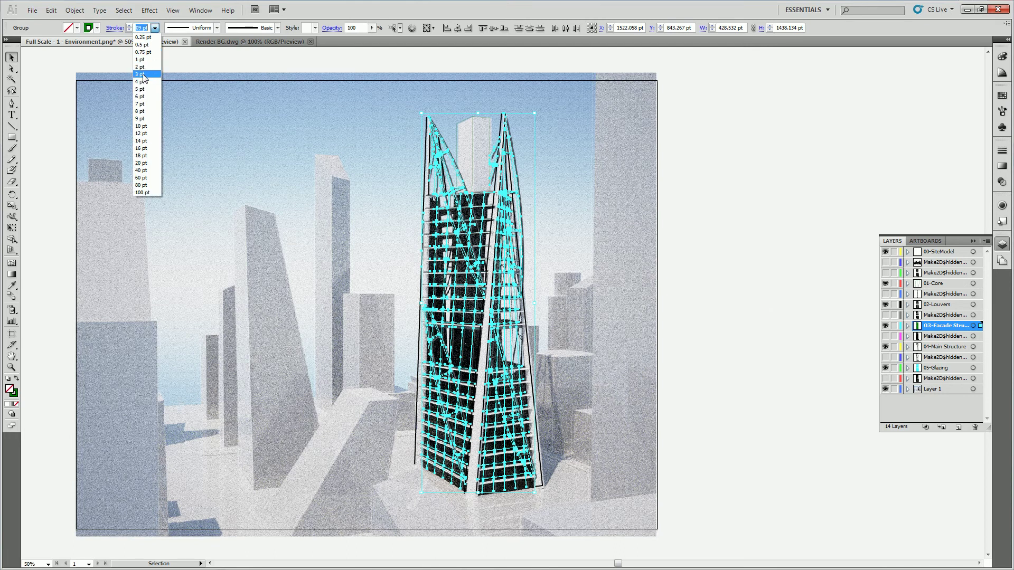
left_click(140, 66)
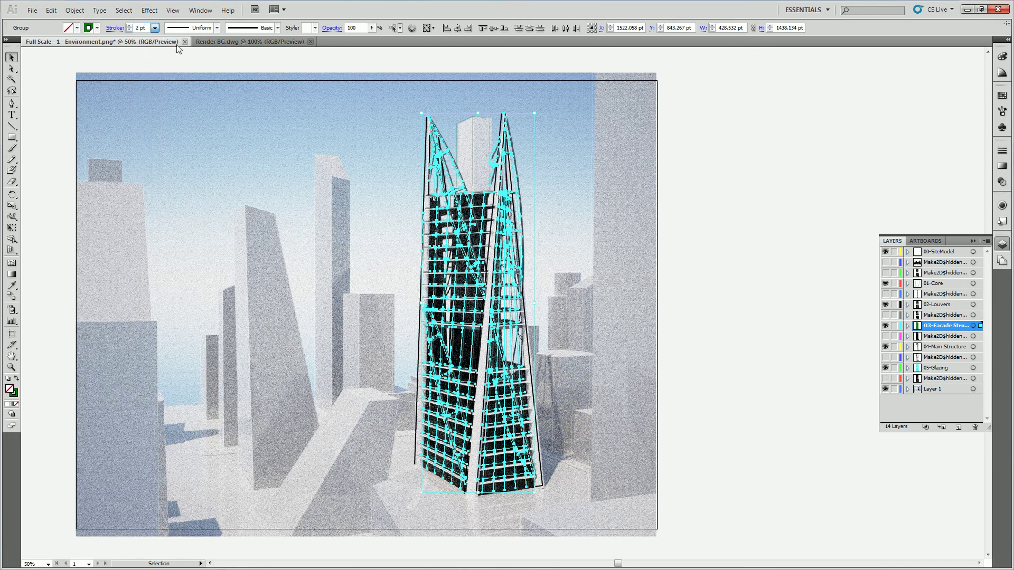
Colour the facade structure linework's stroke with the black Registration swatch and clear the selection.
left_click(97, 28)
left_click(11, 38)
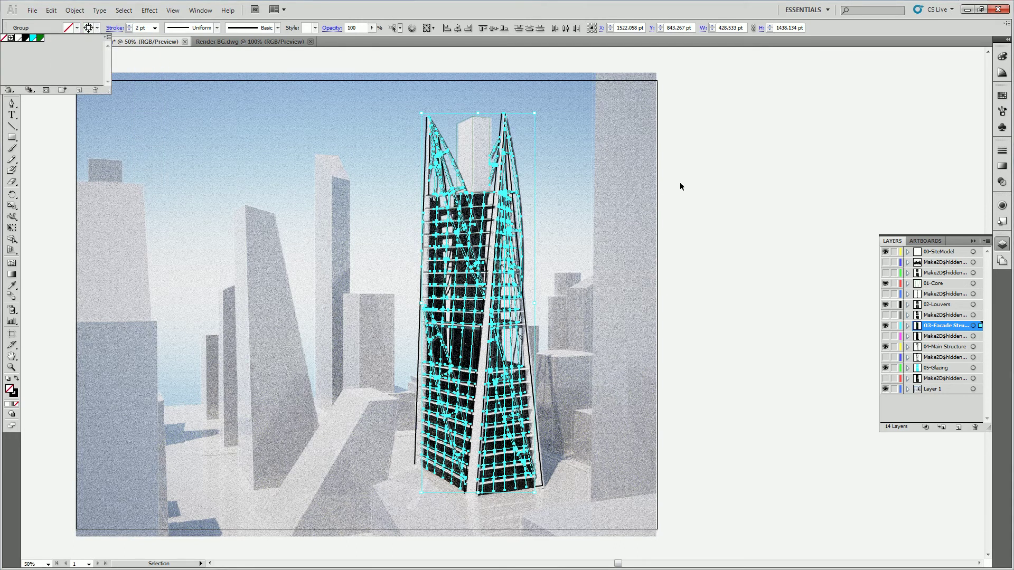
left_click(651, 61)
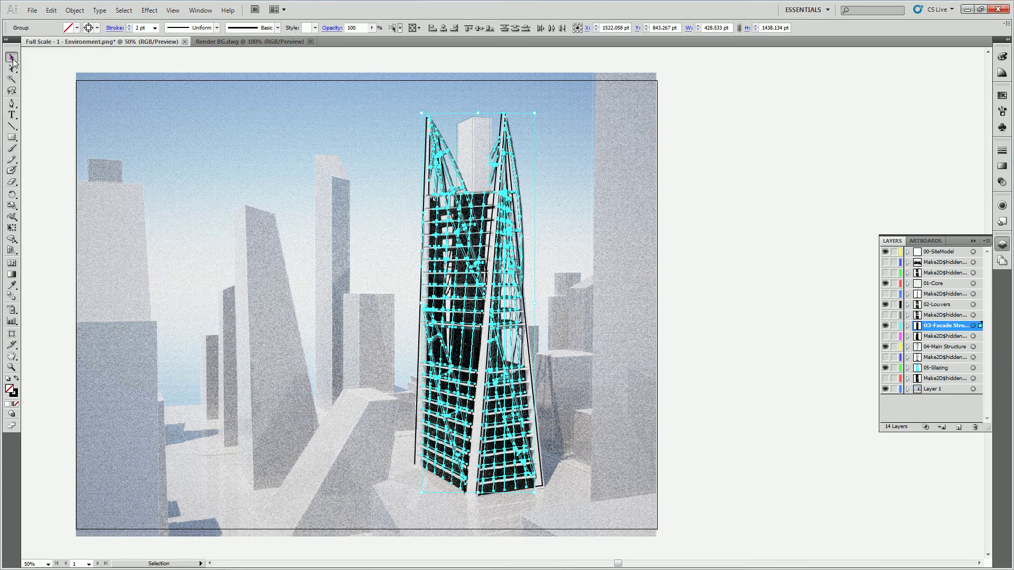
left_click(659, 152)
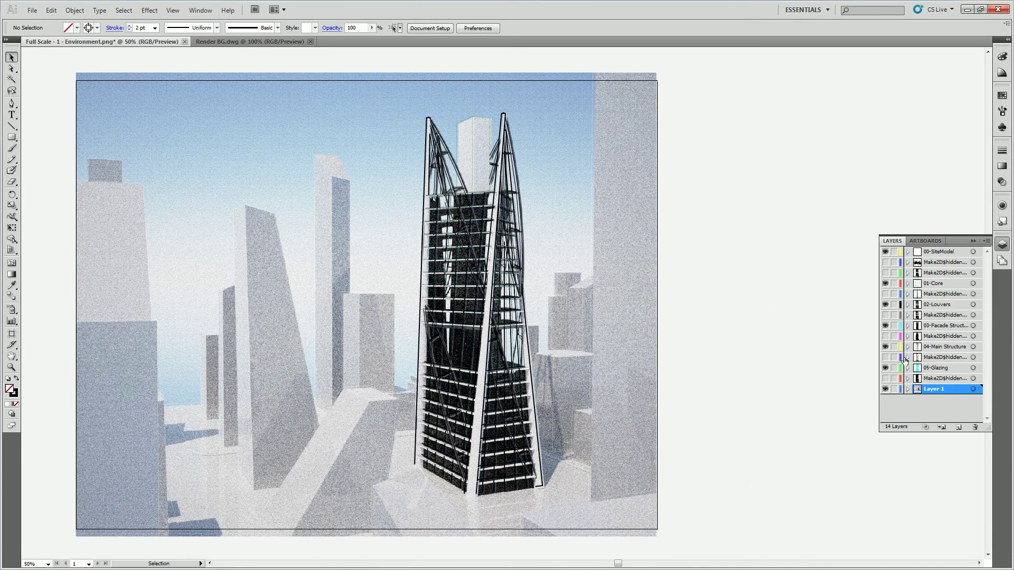
Reselect the 03-Facade Structure artwork, try a white stroke colour on it and clear the selection.
left_click(973, 325)
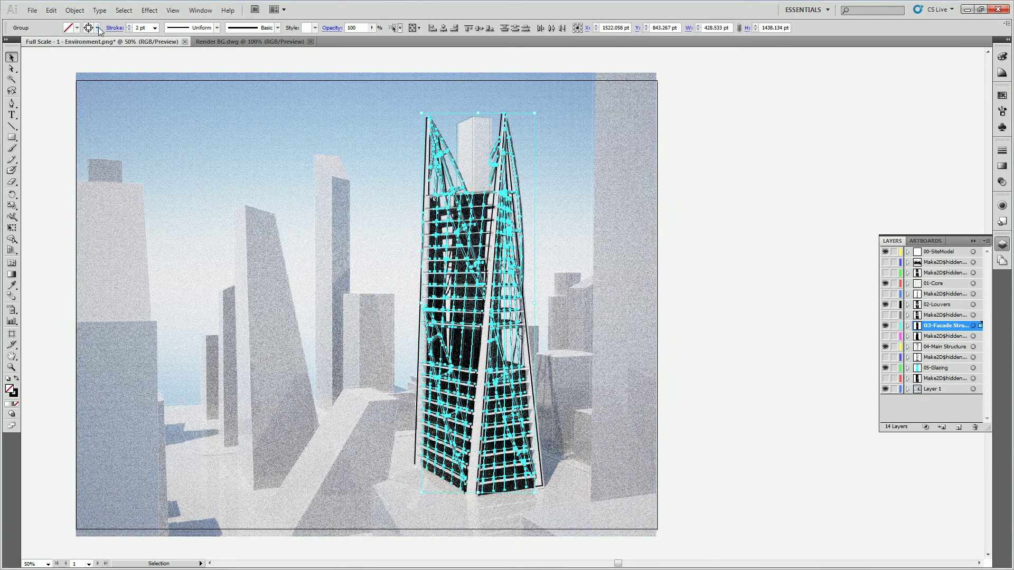
left_click(77, 28)
left_click(18, 38)
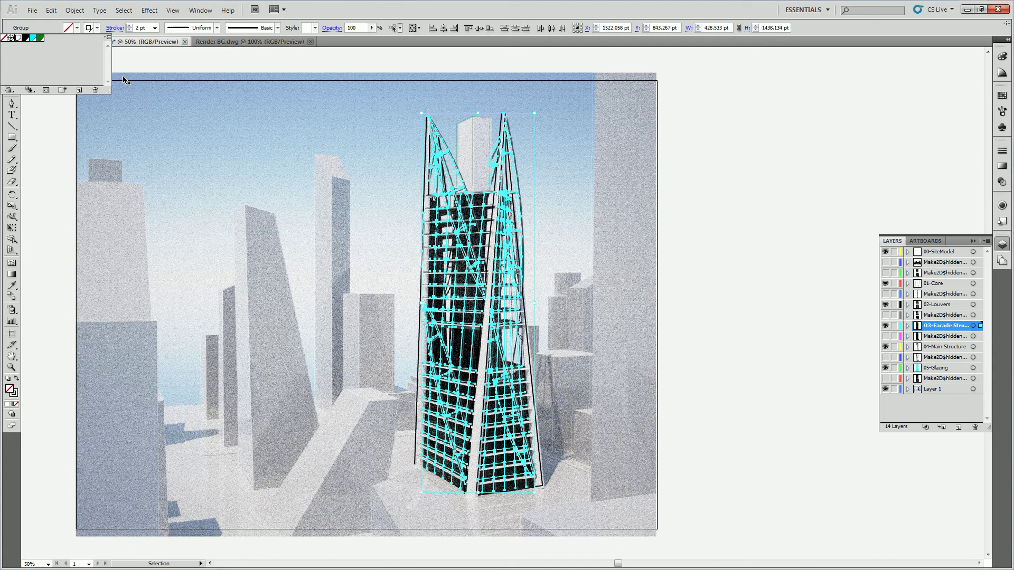
left_click(689, 199)
left_click(697, 205)
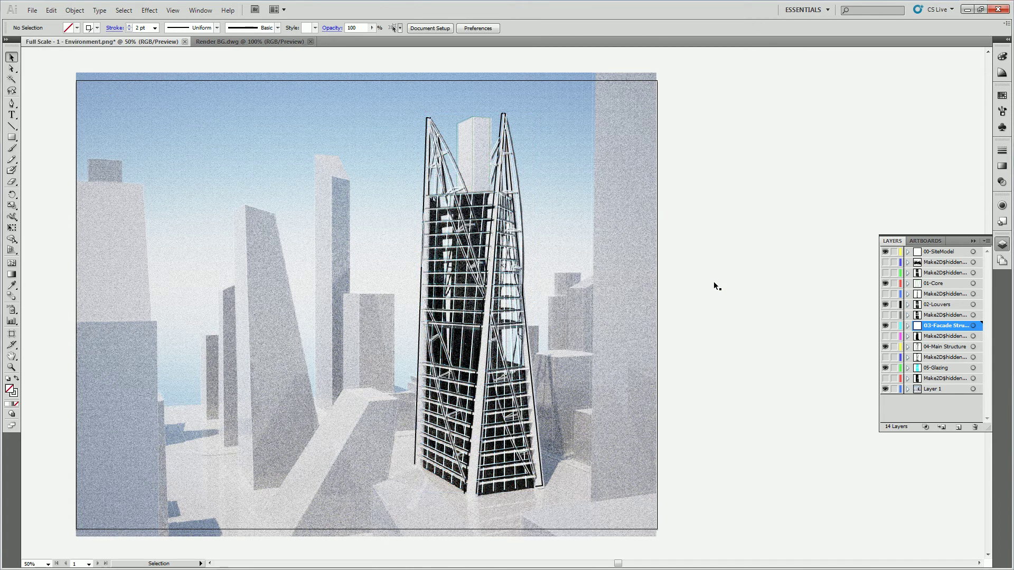
Nudge the linked background render about 6 pt to the left beneath the linework and deselect it.
scroll(718, 291, "up", 1)
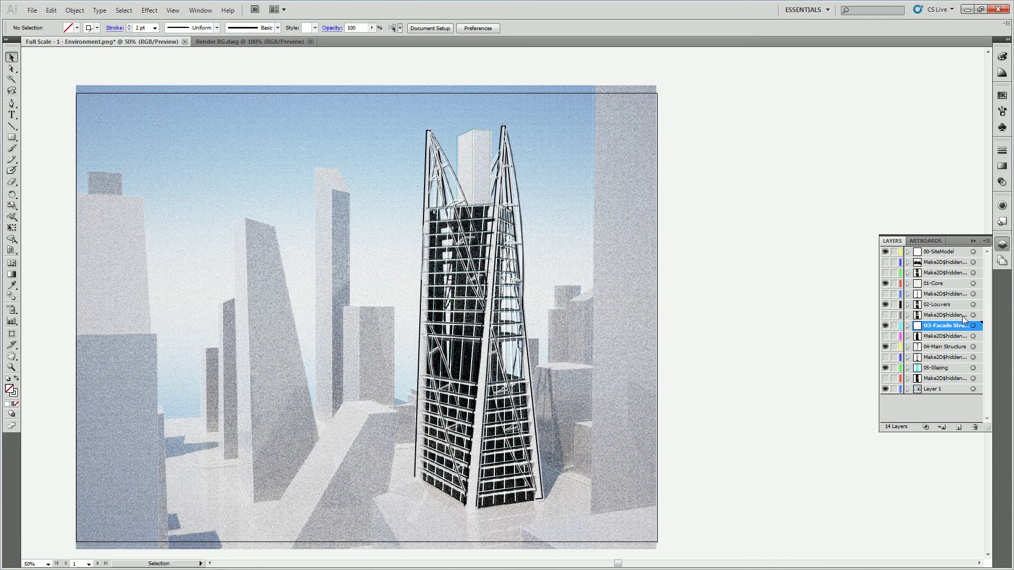
left_click(587, 187)
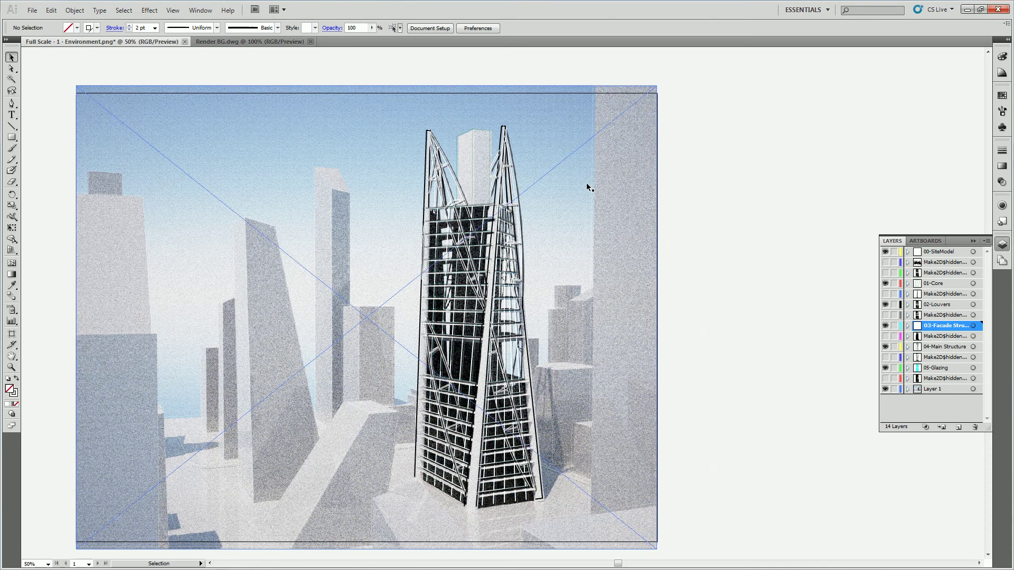
left_click(590, 235)
left_click(558, 234)
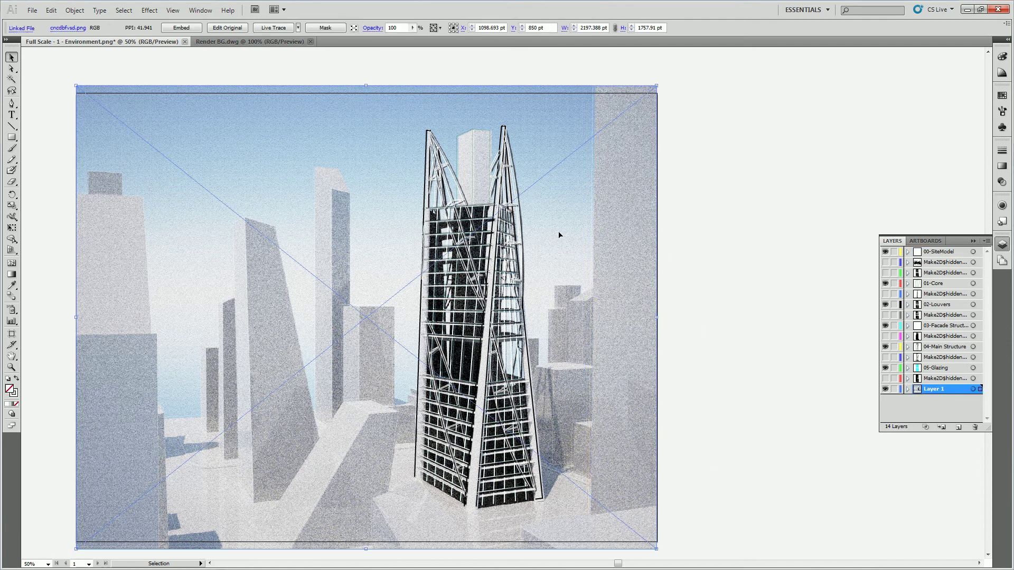
key("Left")
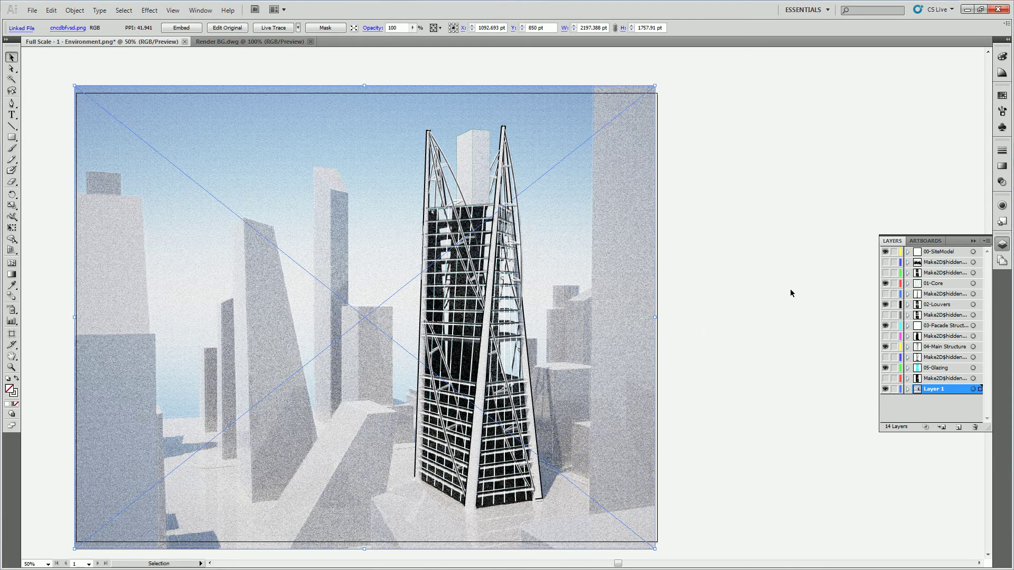
left_click(769, 281)
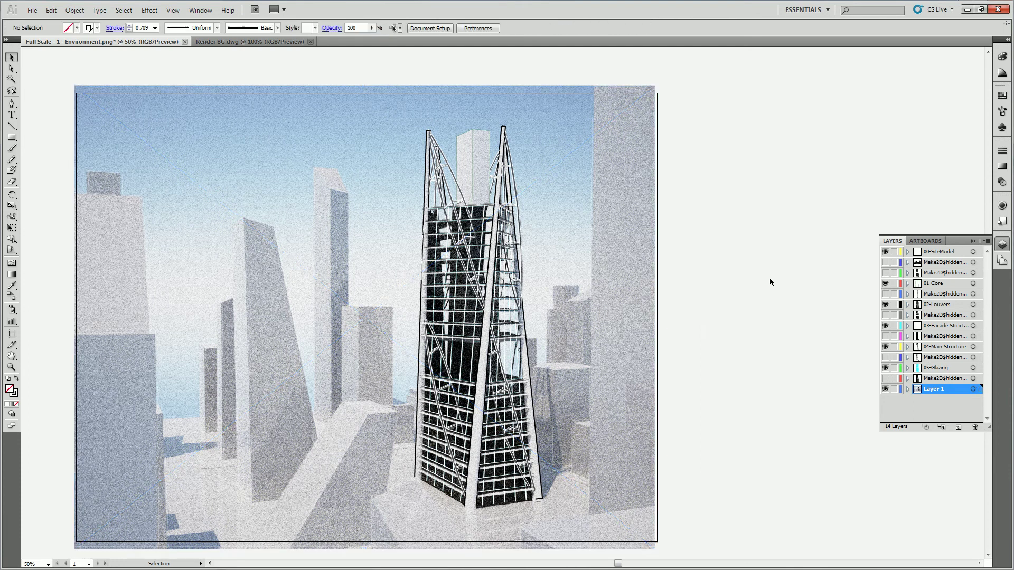
Select all artwork on the 03-Facade Structure layer and set its stroke colour to black.
left_click(951, 315)
left_click(965, 326)
left_click(973, 325)
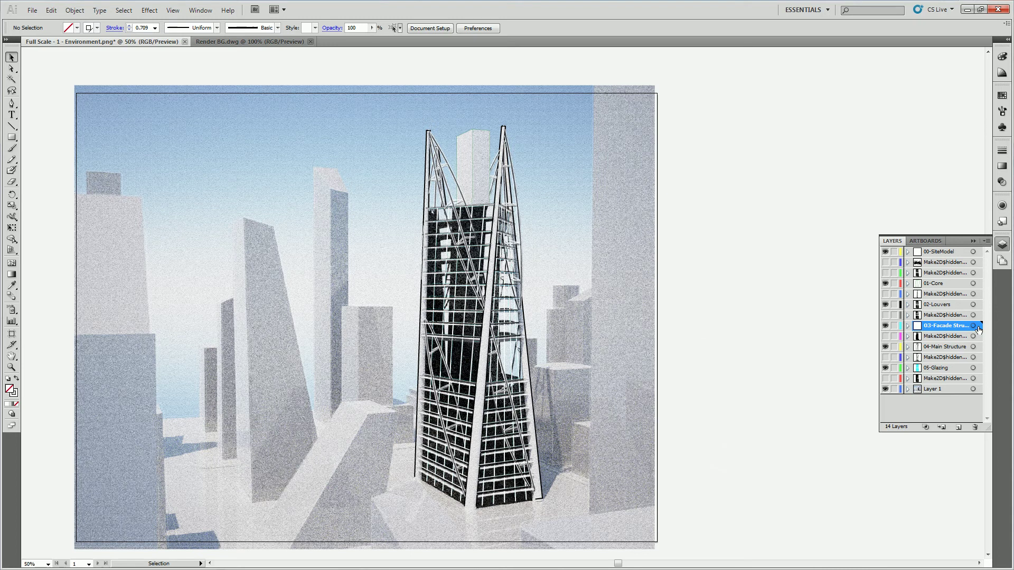
left_click(97, 28)
left_click(26, 39)
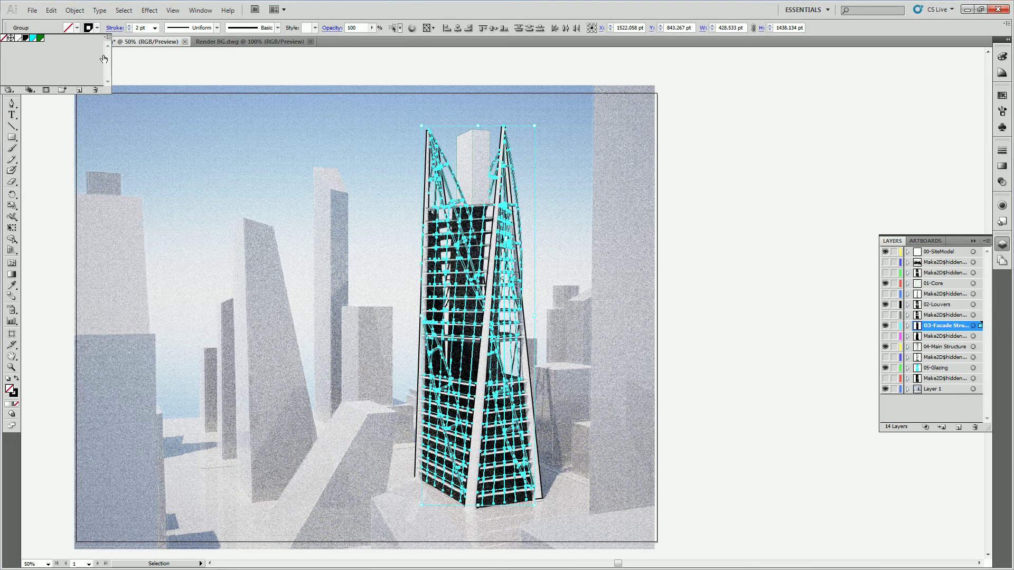
Define a grey global RGB swatch of 161, 158, 153 for the facade structure's stroke and clear the selection.
left_click(79, 90)
left_click(483, 304)
left_click(483, 318)
left_click(481, 331)
left_click(581, 246)
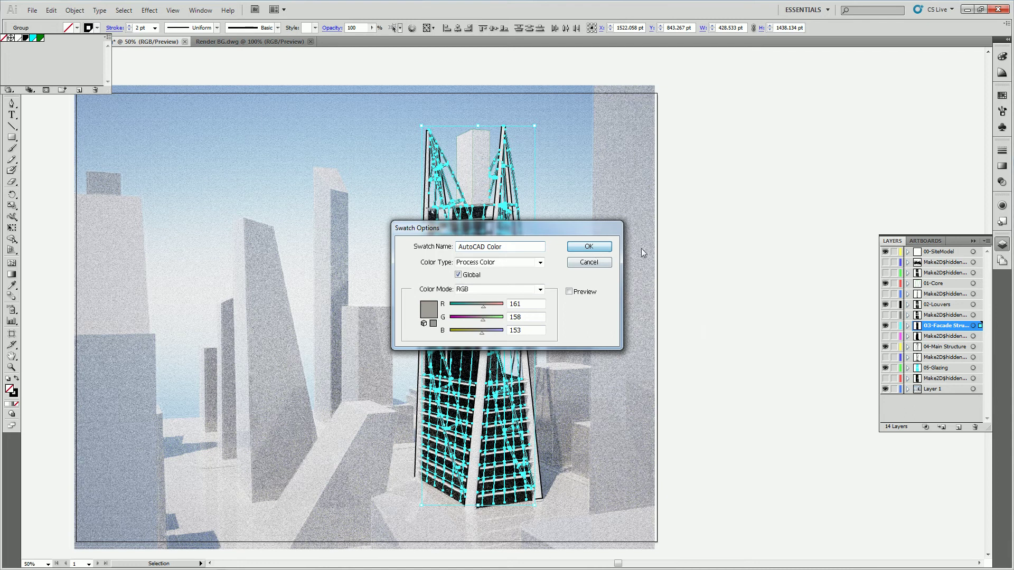
key("Return")
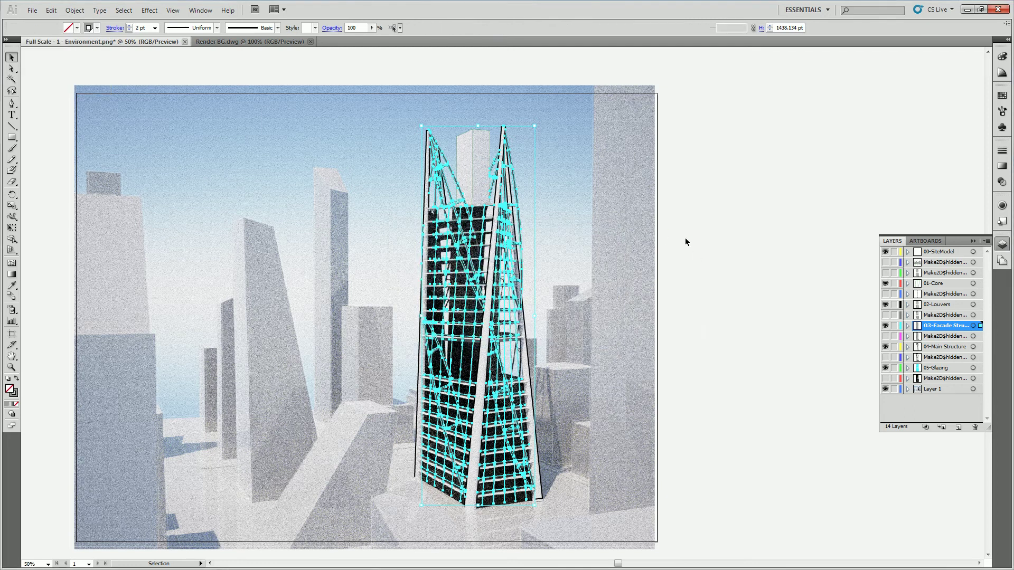
left_click(686, 241)
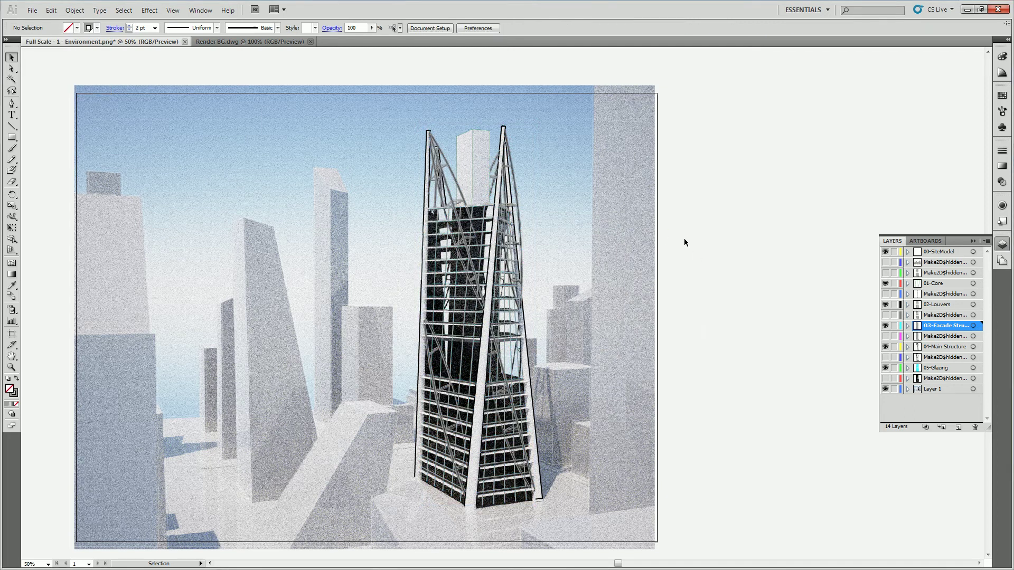
Give all 02-Louvers artwork a black Registration stroke at 0.25 pt and deselect it.
left_click(966, 306)
left_click(972, 305)
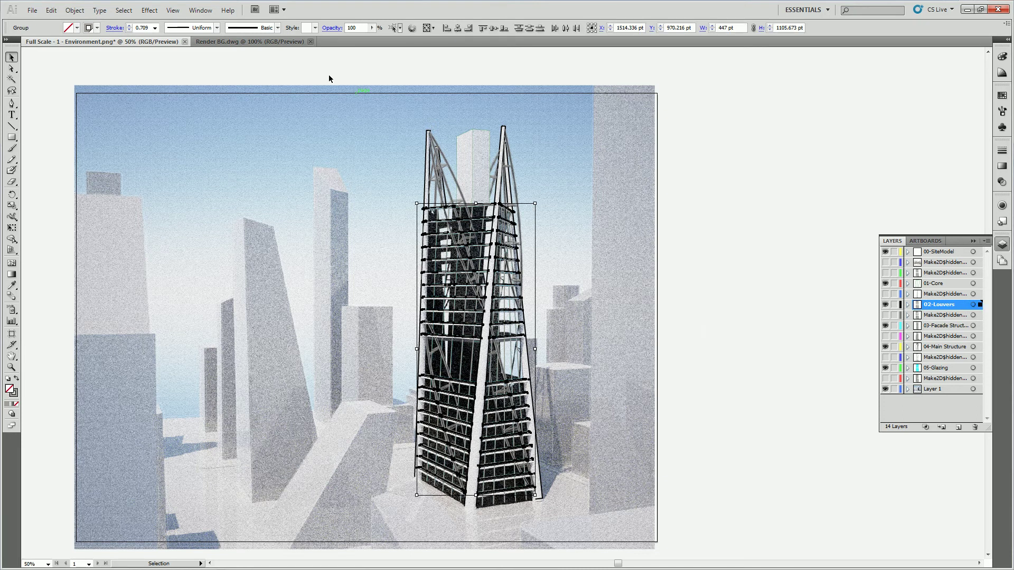
left_click(90, 28)
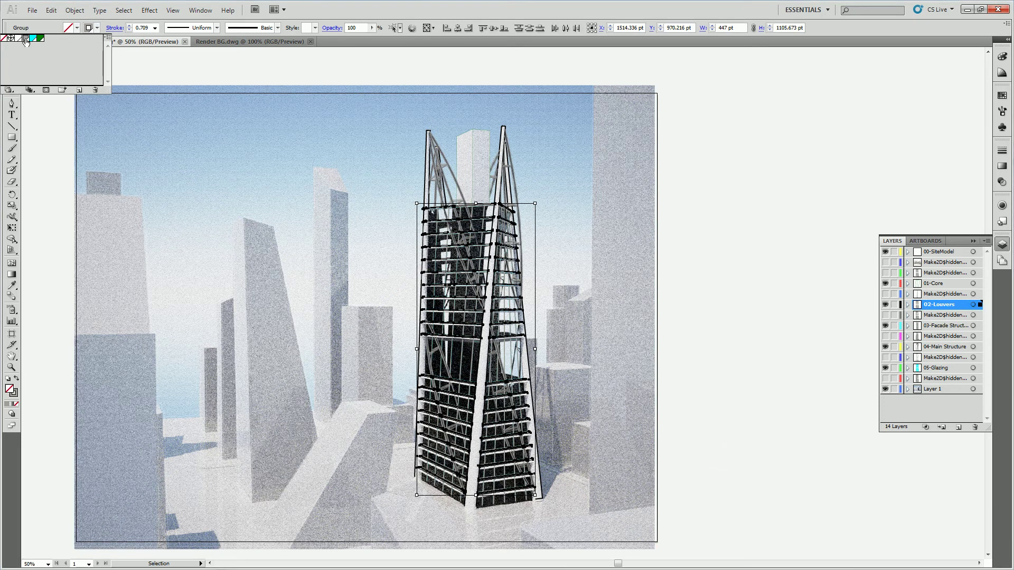
left_click(10, 38)
left_click(155, 28)
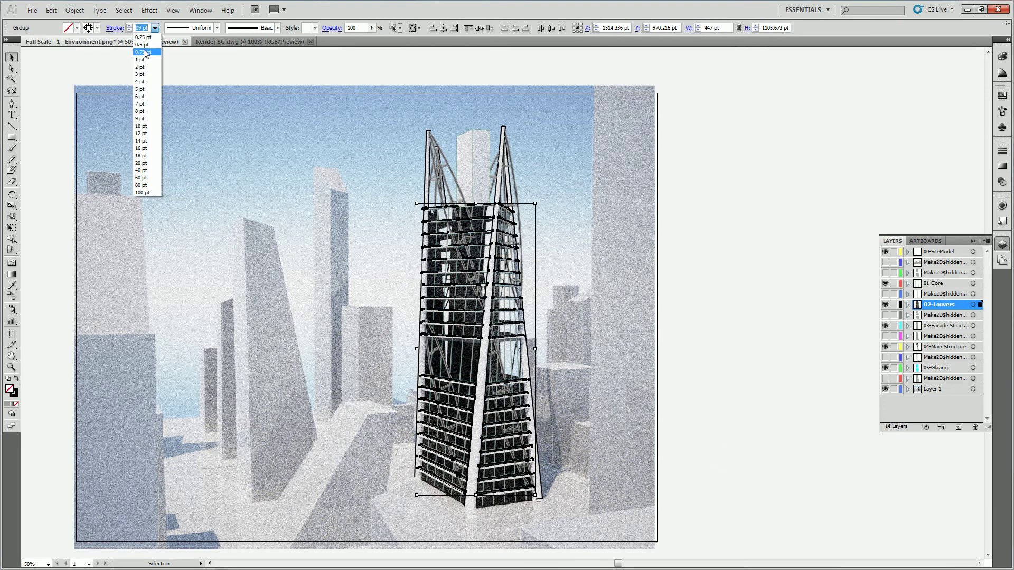
left_click(149, 38)
left_click(752, 179)
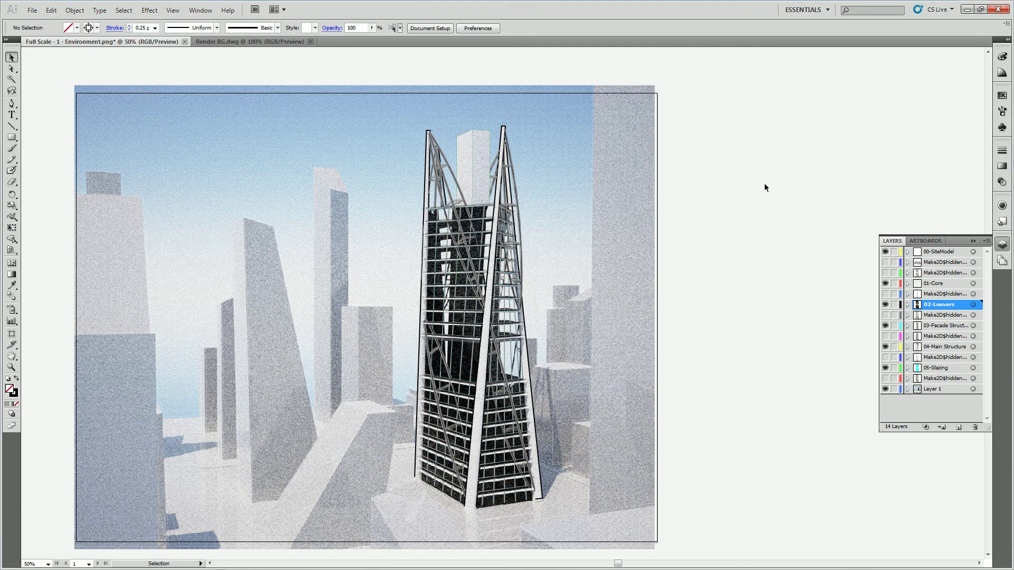
Set the 01-Core artwork's stroke to the black Registration swatch at 0.25 pt and deselect it.
left_click(979, 284)
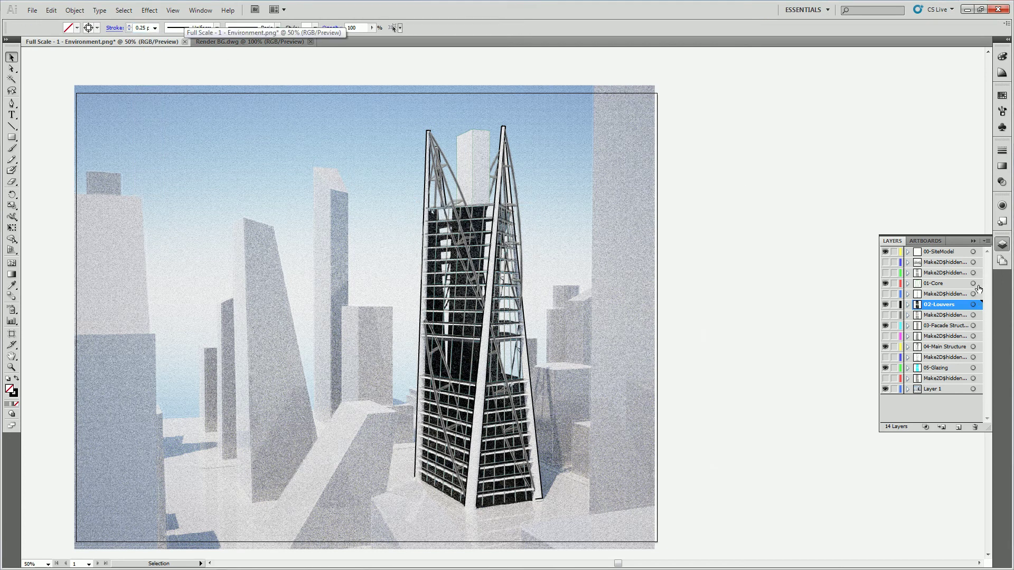
left_click(97, 28)
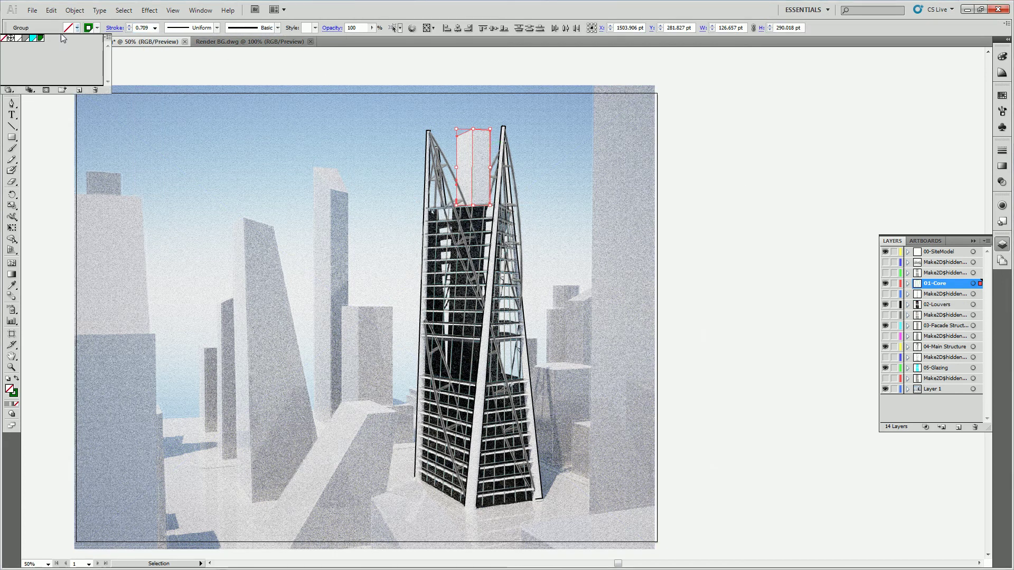
left_click(154, 28)
left_click(143, 36)
left_click(681, 177)
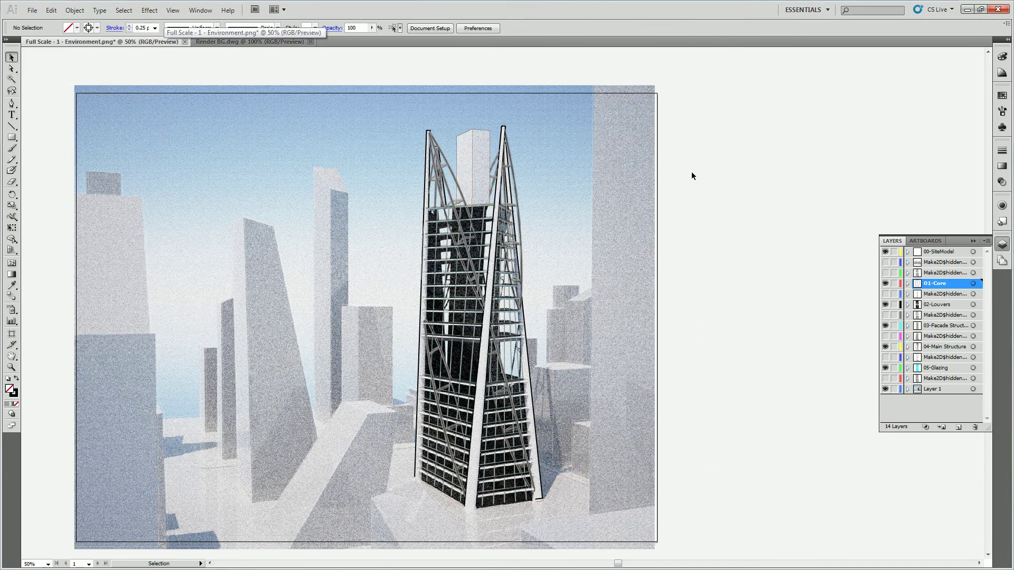
Apply a 0.25 pt black Registration stroke to the 05-Glazing artwork and clear the selection.
left_click(980, 369)
left_click(96, 28)
left_click(10, 38)
left_click(155, 27)
left_click(149, 37)
left_click(708, 218)
Make all the Make2D hidden-line layers visible alongside the named building-element layers.
left_click(886, 293)
left_click(885, 272)
left_click(884, 263)
left_click(885, 315)
left_click(885, 336)
left_click(885, 357)
left_click(885, 378)
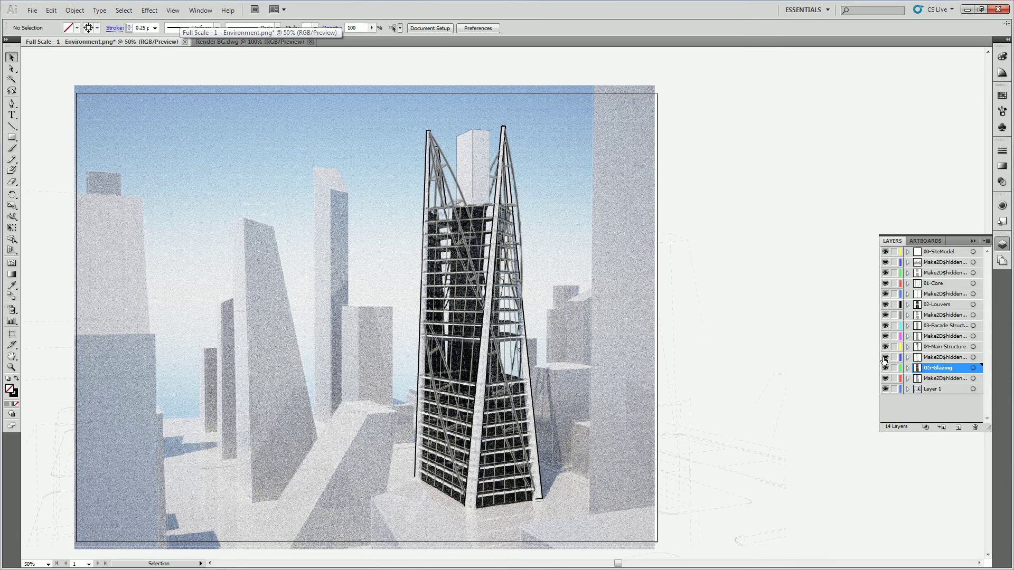
Examine the hidden linework around the render and up close on the tower's lower facade.
left_click(761, 326)
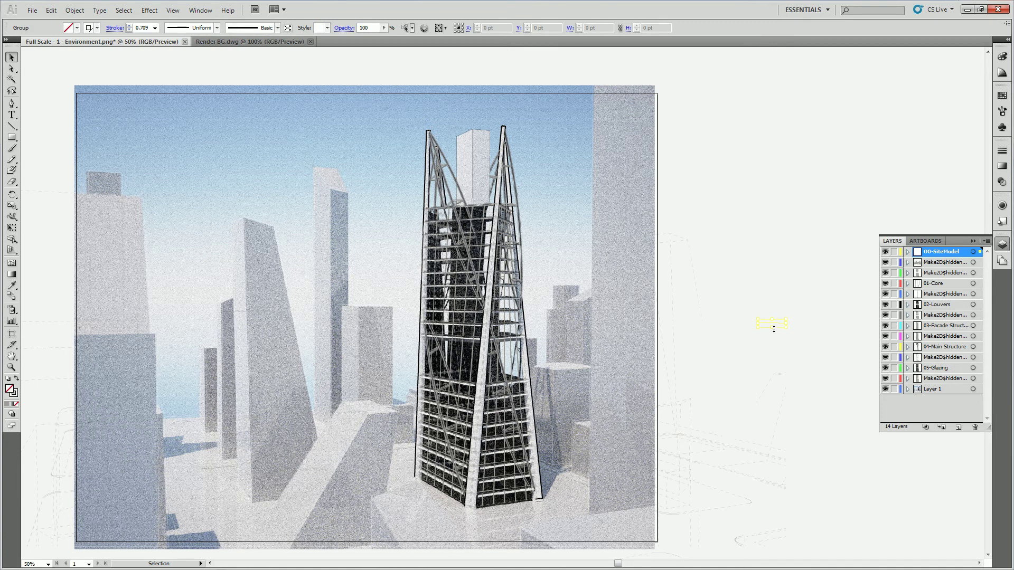
left_click(638, 65)
left_click(618, 134)
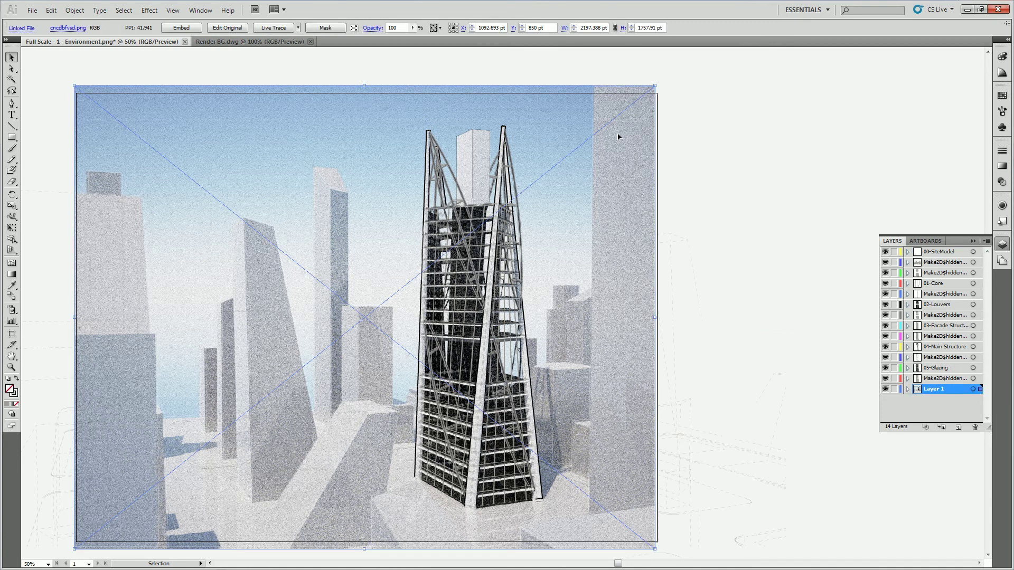
left_click(779, 207)
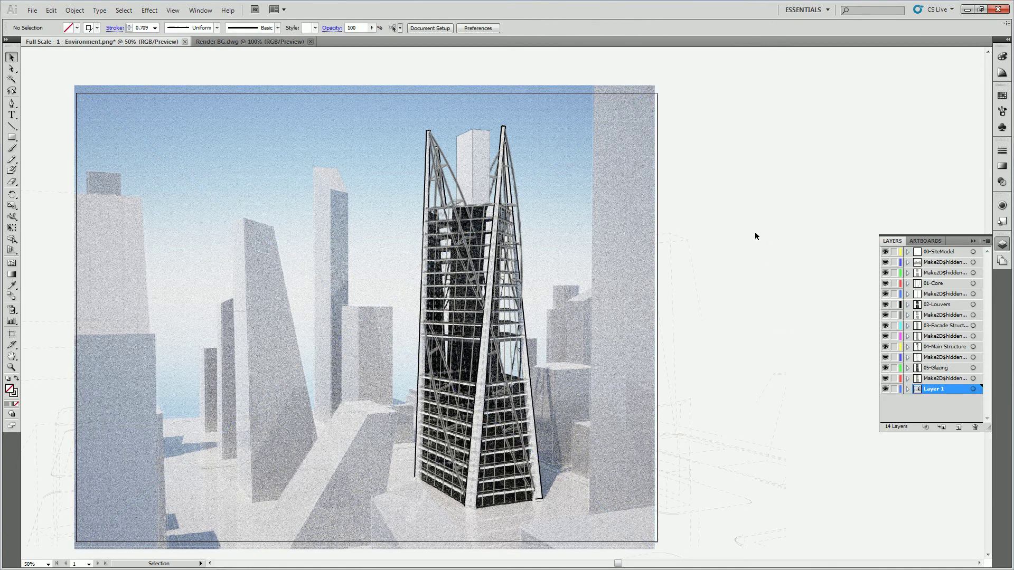
scroll(755, 232, "down", 1)
left_click(11, 367)
left_click(321, 341, "alt")
left_click(552, 350, "alt")
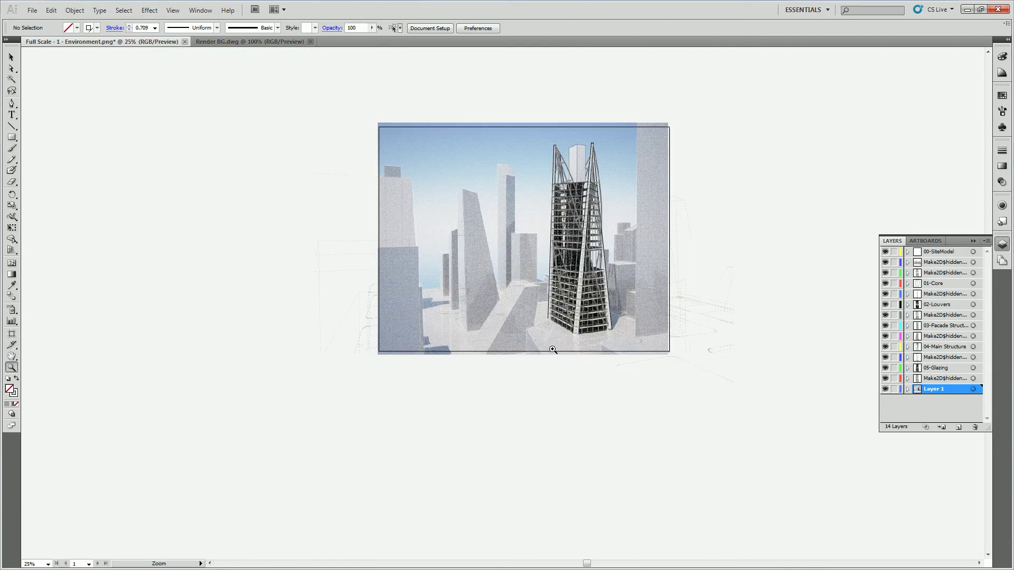
left_click(556, 273)
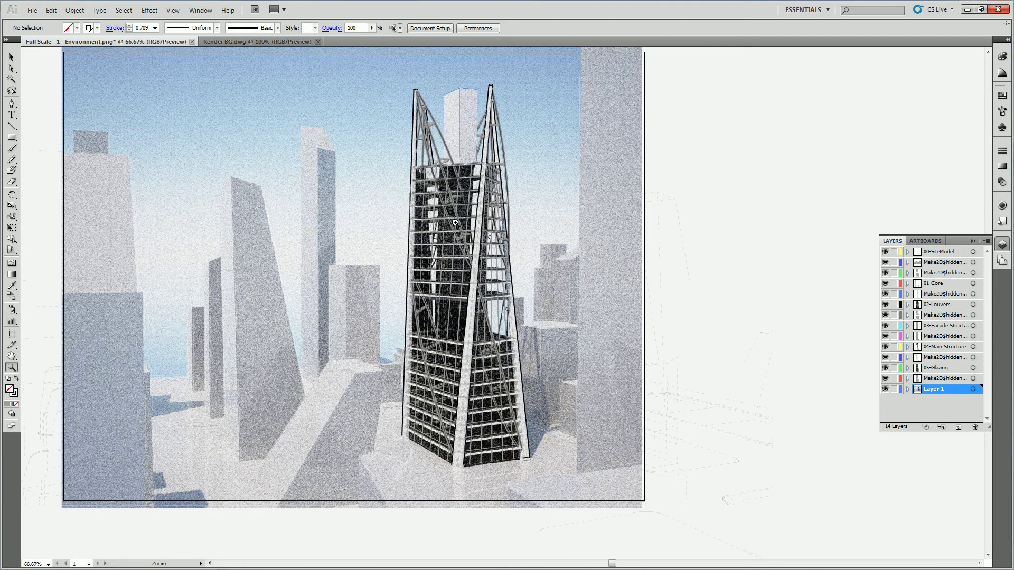
left_click(458, 228)
left_click(498, 356)
scroll(499, 356, "down", 10)
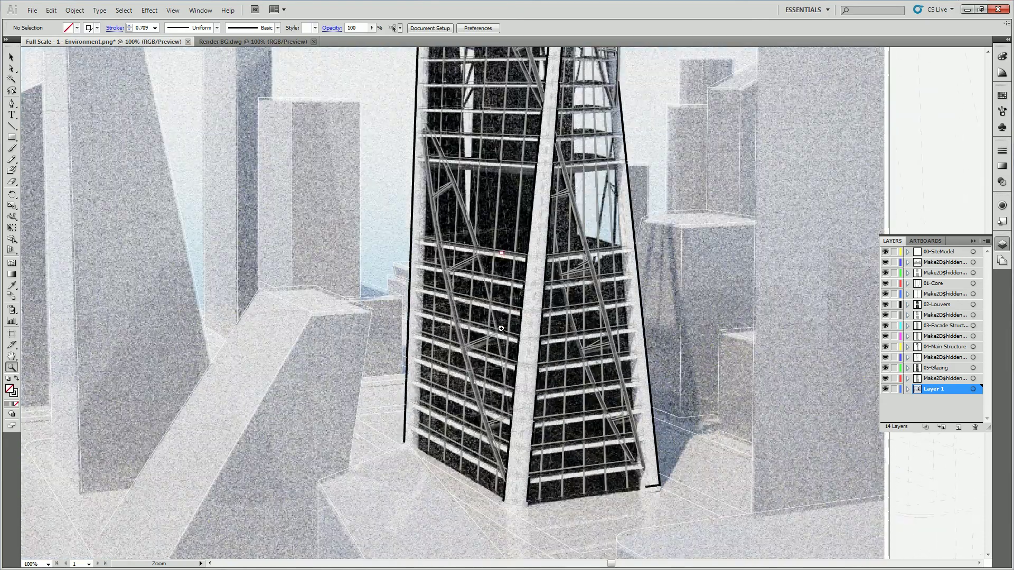
scroll(513, 328, "up", 4)
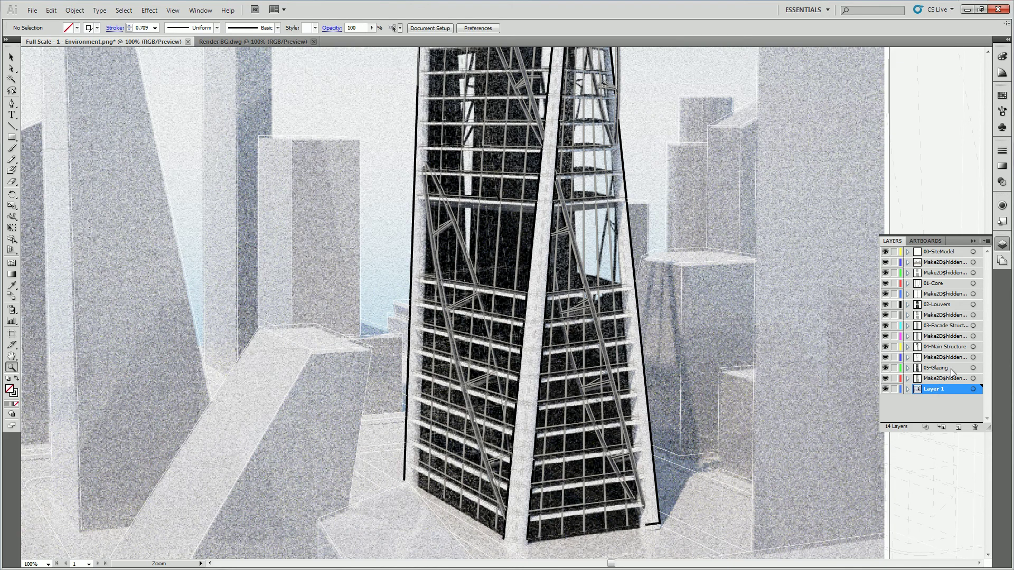
Select the artwork on all seven Make2D hidden-line layers together.
left_click(972, 378)
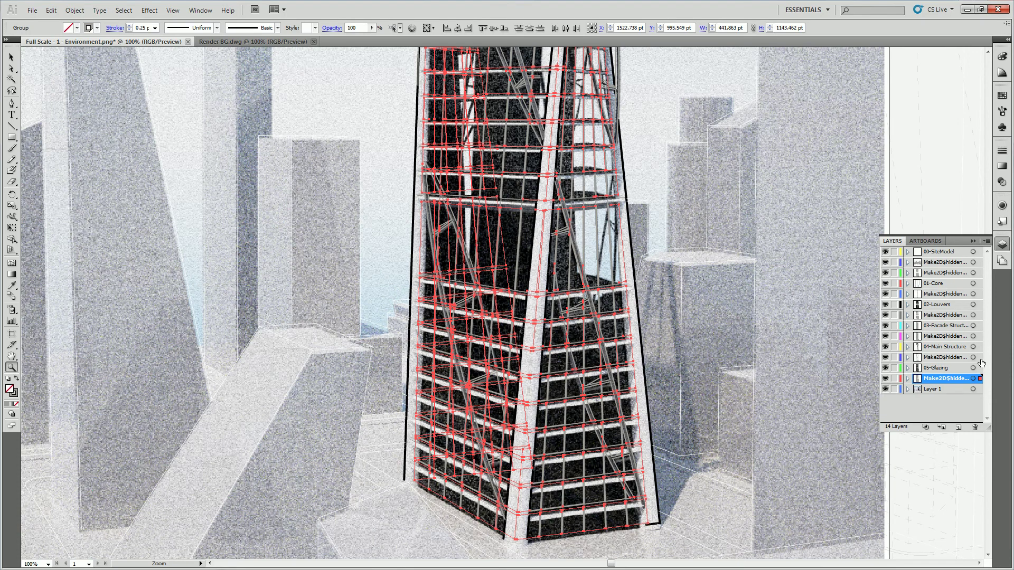
left_click(980, 358, "shift")
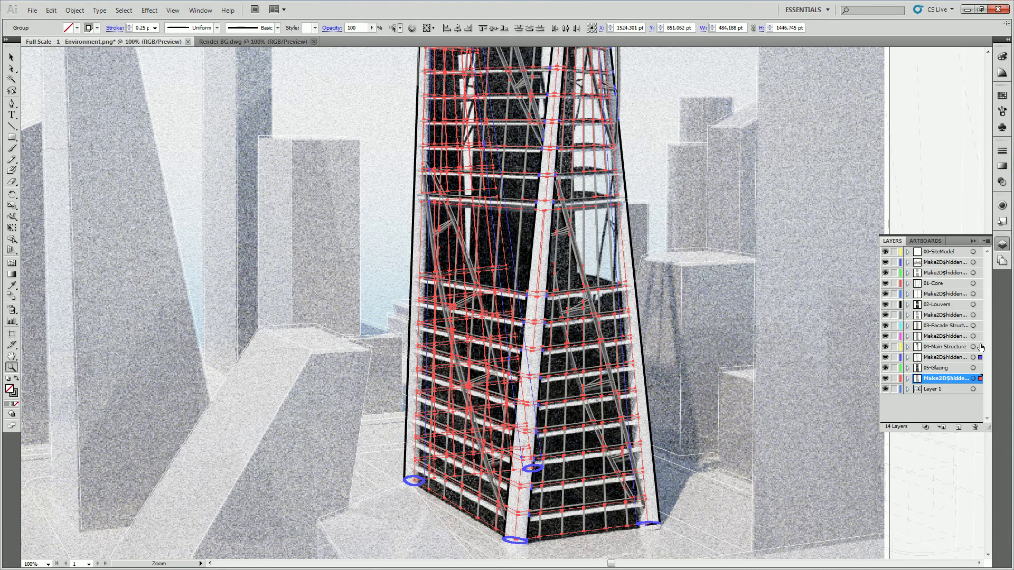
left_click(979, 337, "shift")
left_click(980, 316, "shift")
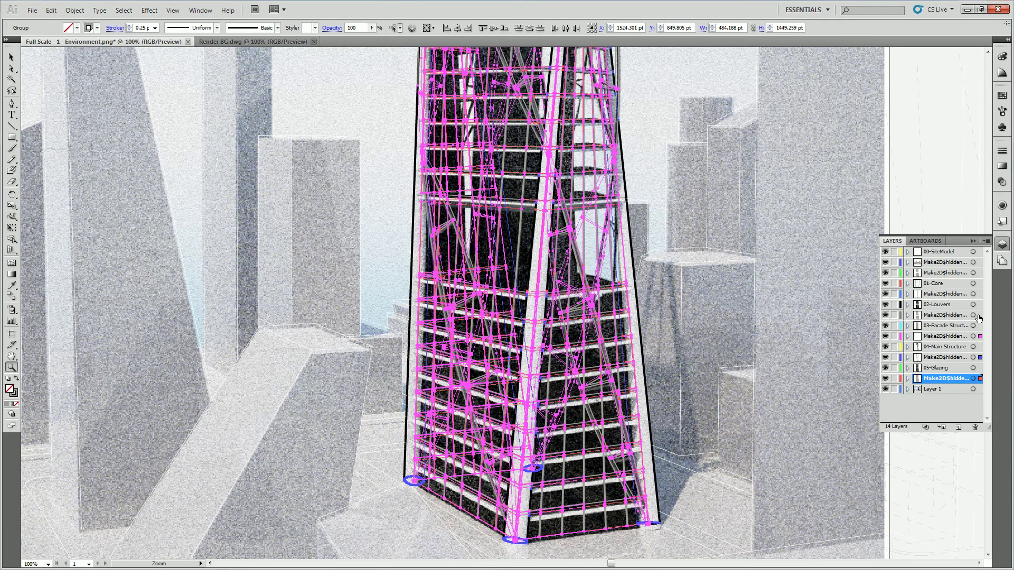
left_click(979, 295, "shift")
left_click(979, 263, "shift")
left_click(979, 274, "shift")
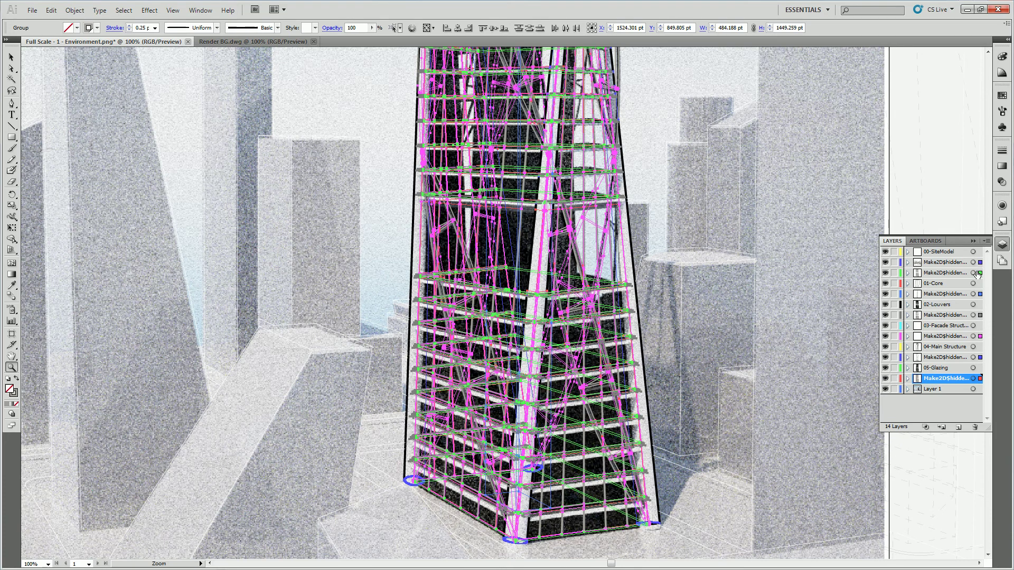
Create a black global RGB swatch of 0, 0, 0 as the hidden linework's stroke colour and clear the selection.
left_click(97, 27)
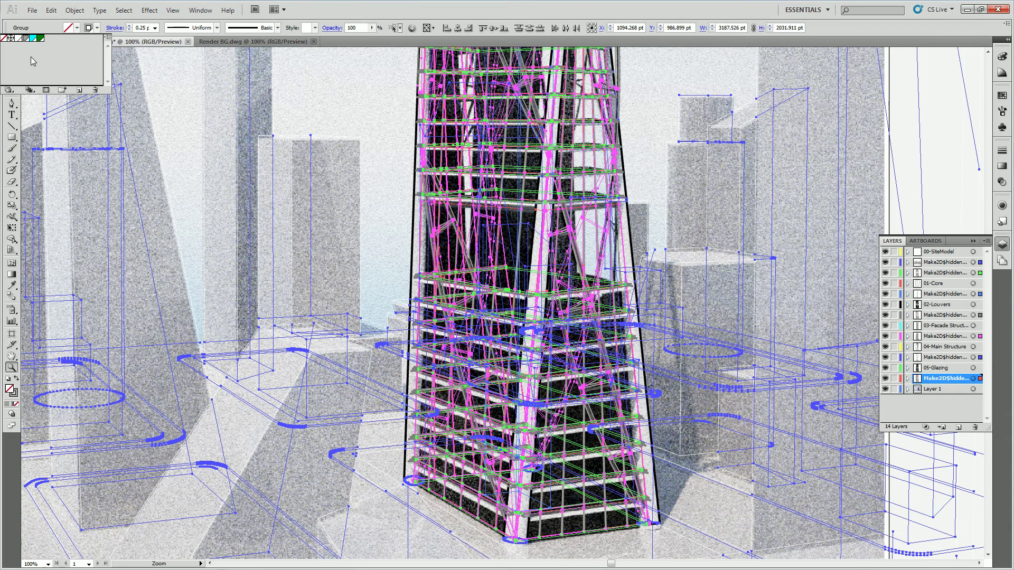
left_click(79, 90)
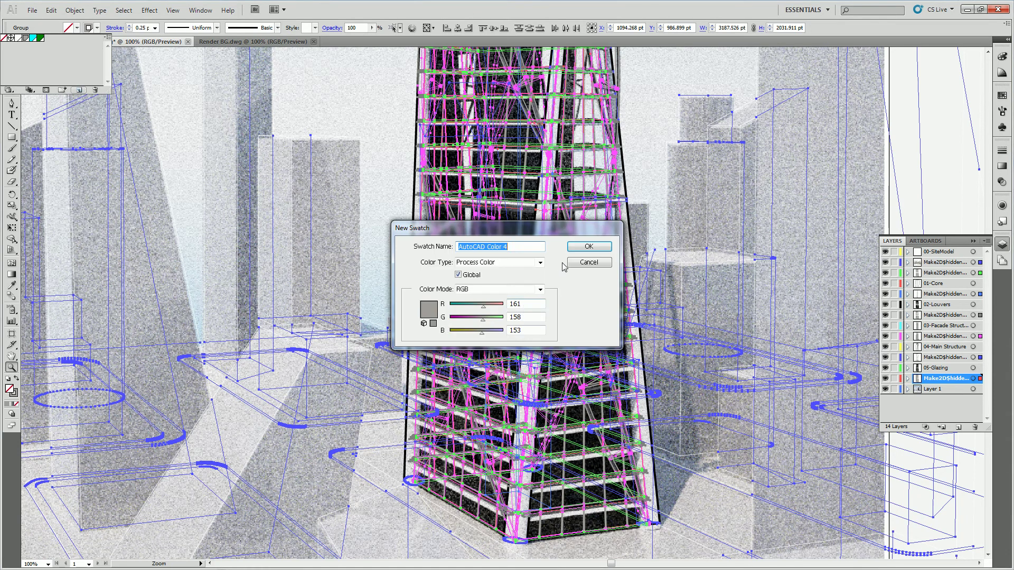
left_click_drag(483, 307, 427, 305)
left_click_drag(482, 320, 418, 331)
left_click(588, 247)
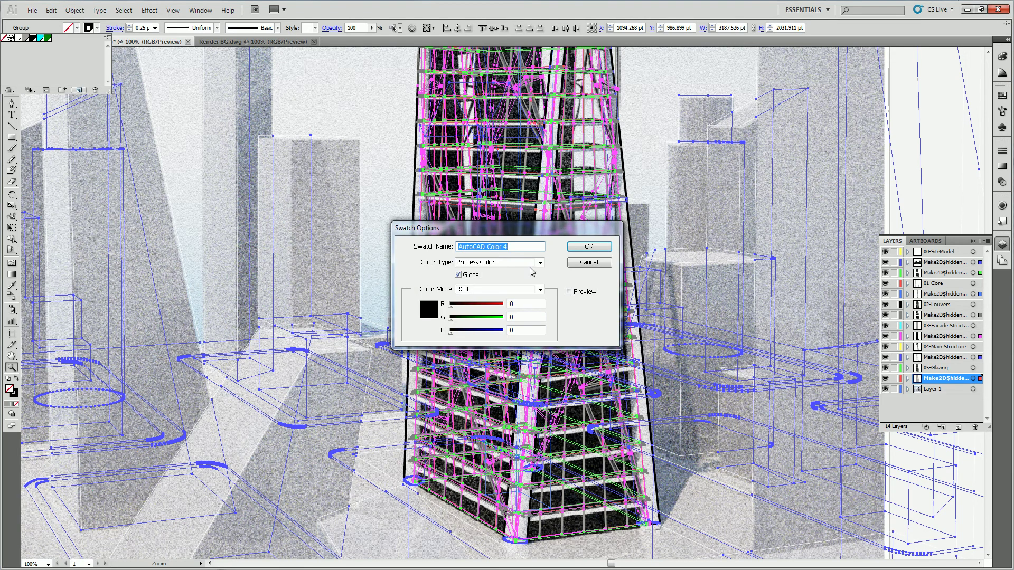
left_click(585, 247)
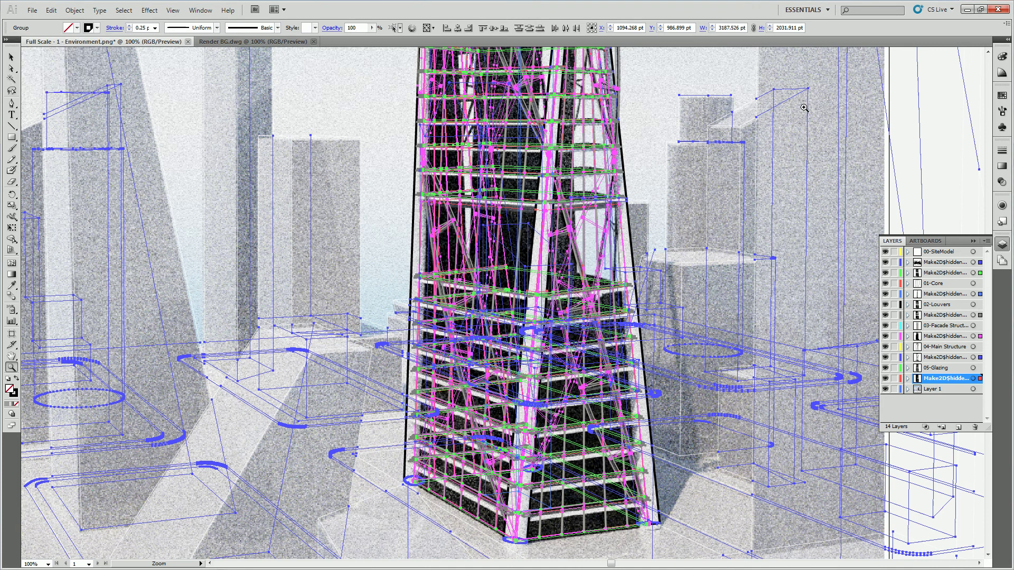
left_click(788, 120, "alt")
key("v")
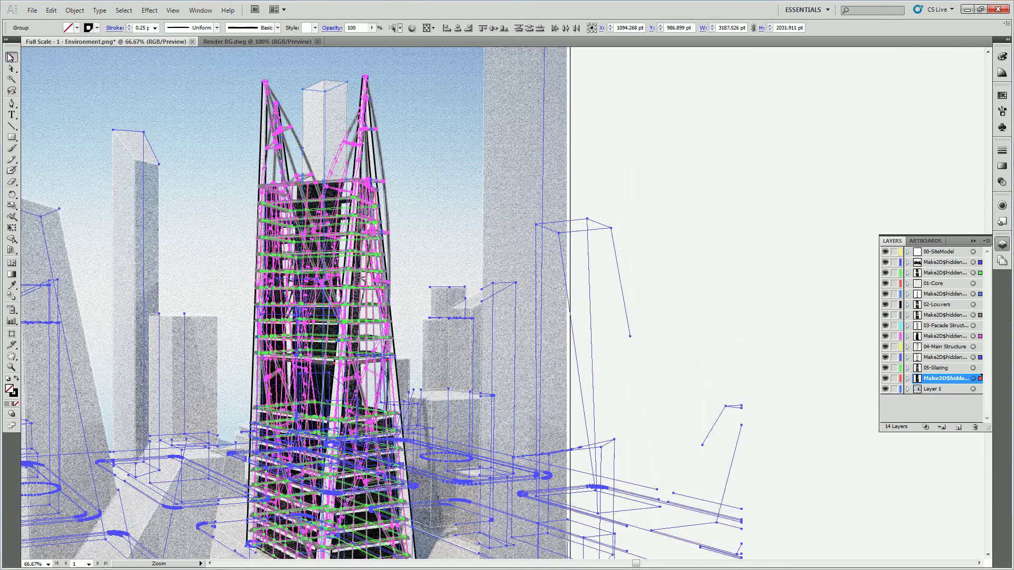
left_click(551, 233)
Inspect the black dashed hidden lines at high magnification along the tower's facade and central column.
scroll(552, 233, "down", 3)
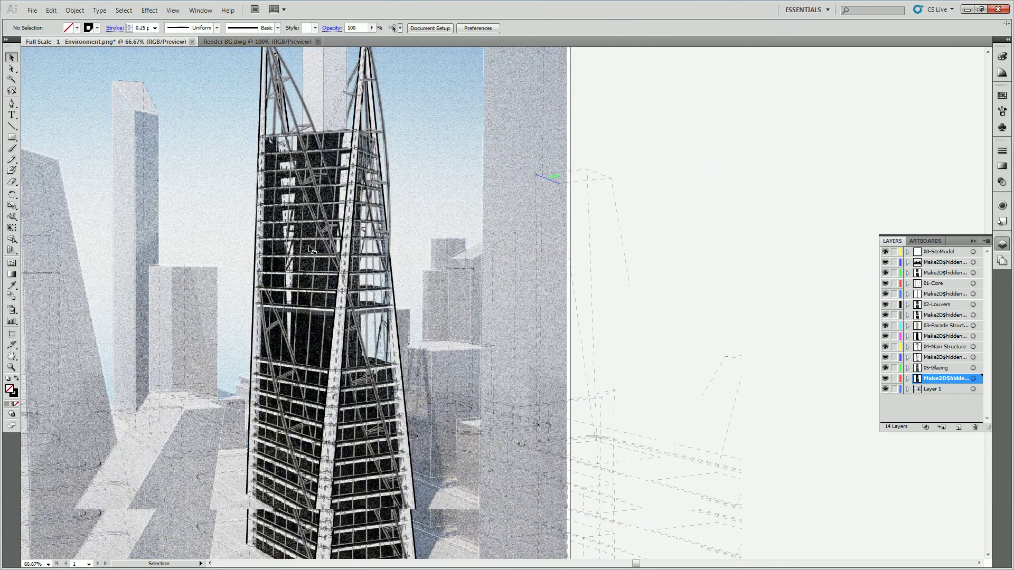
left_click(12, 367)
left_click(303, 126)
scroll(574, 329, "down", 4)
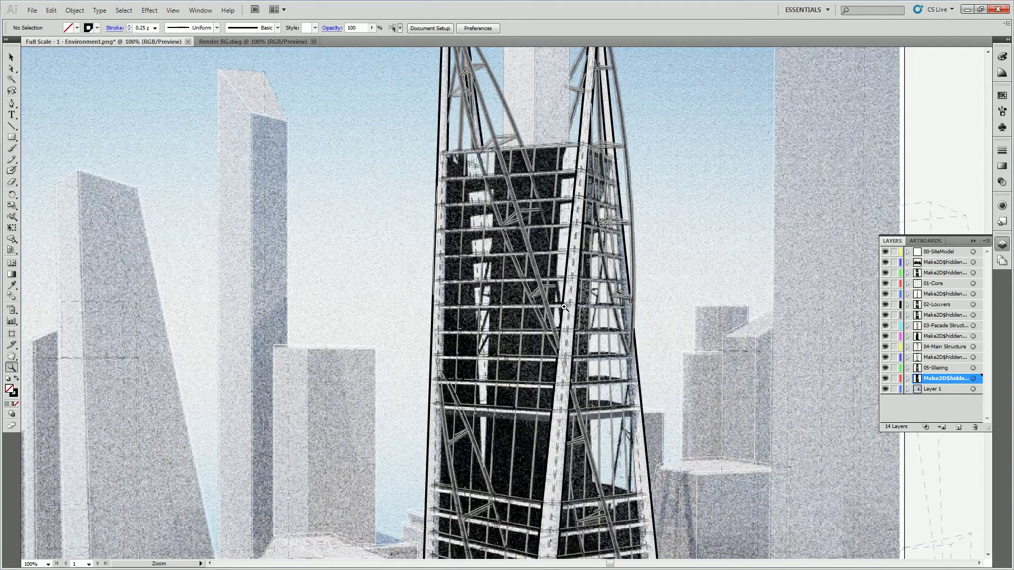
left_click(564, 309)
scroll(485, 300, "down", 1)
scroll(485, 301, "down", 10)
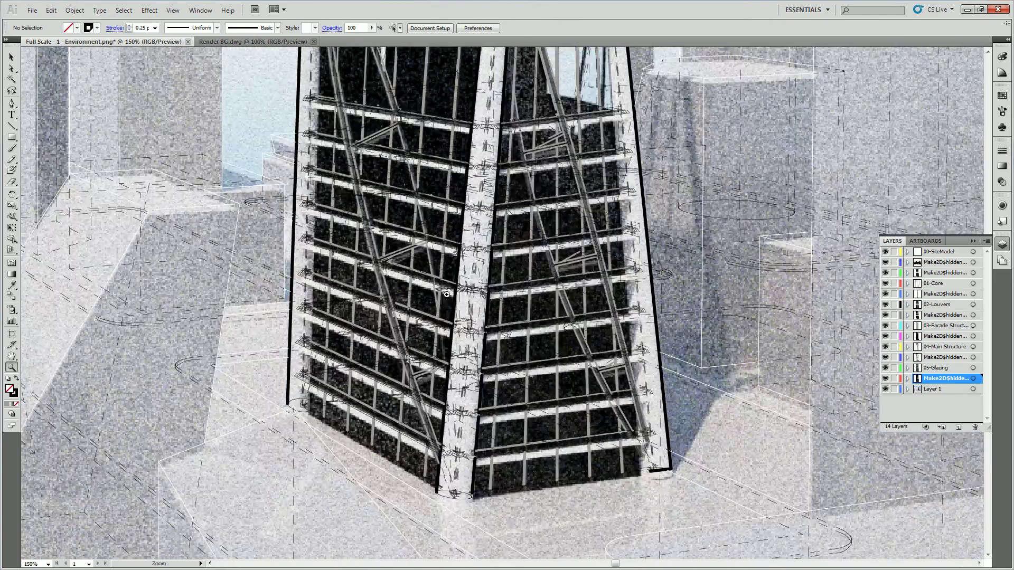
scroll(448, 296, "down", 3)
left_click(477, 343)
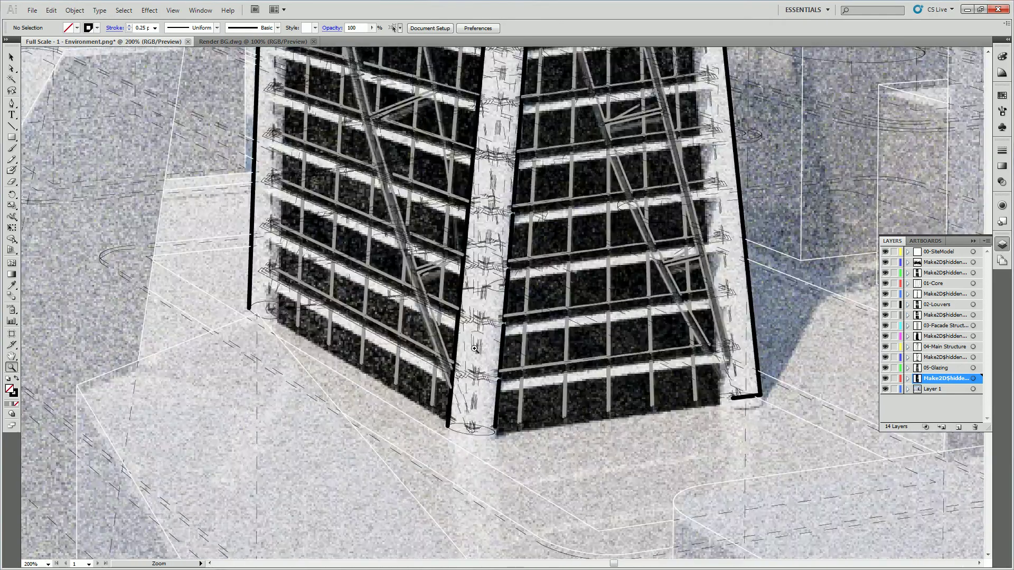
left_click(477, 349)
scroll(478, 286, "up", 3)
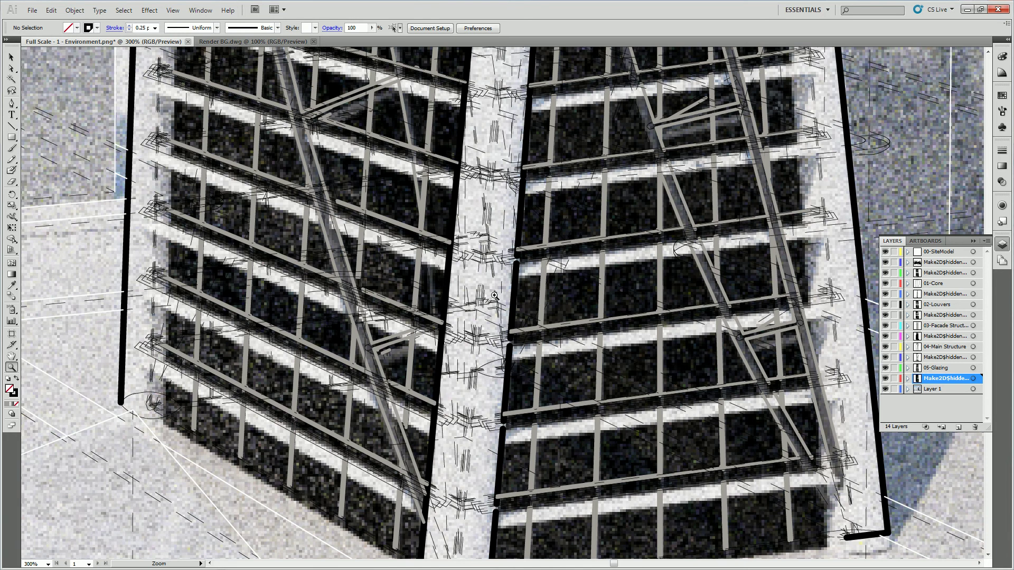
left_click(486, 293)
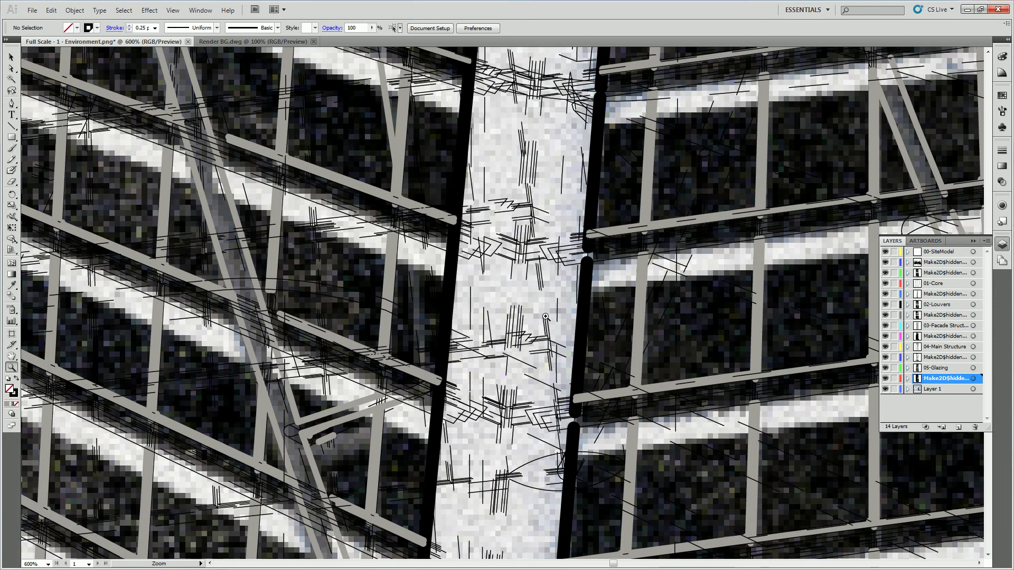
left_click(523, 304)
left_click(503, 289)
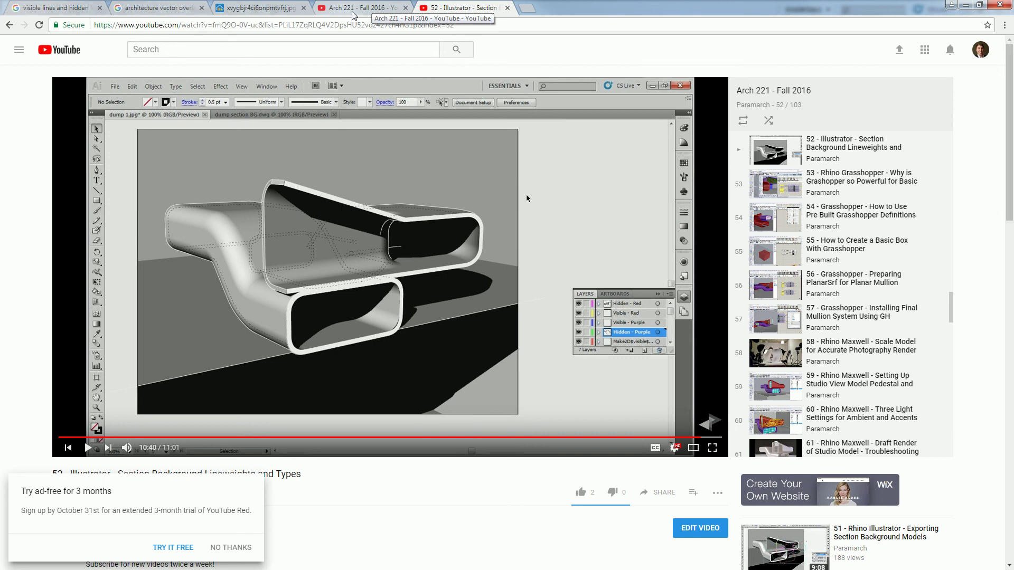
Bring up the interior render with magenta vector overlay in the web browser and enlarge it by three zoom levels.
left_click(352, 12)
left_click(292, 11)
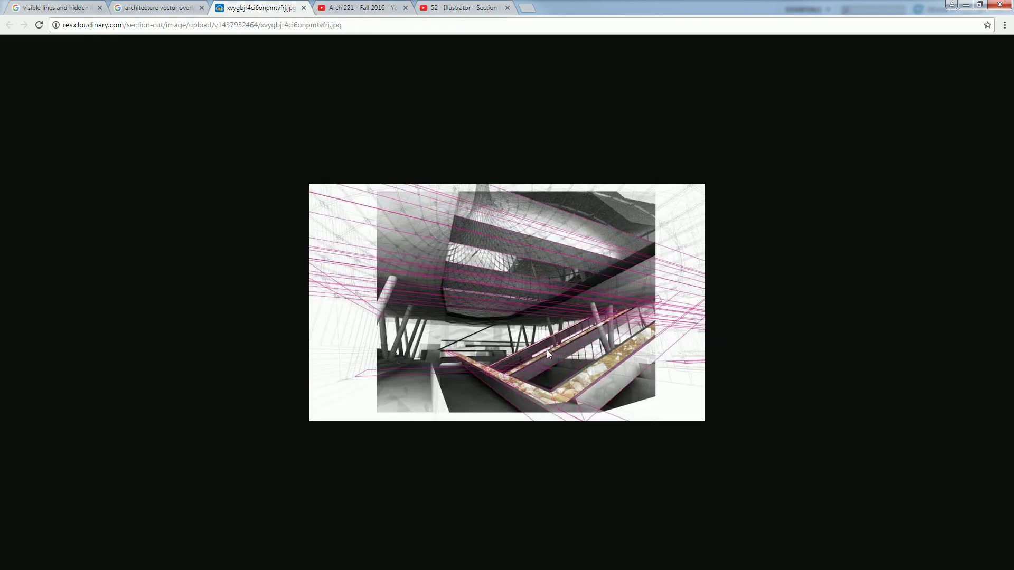
left_click(1004, 25)
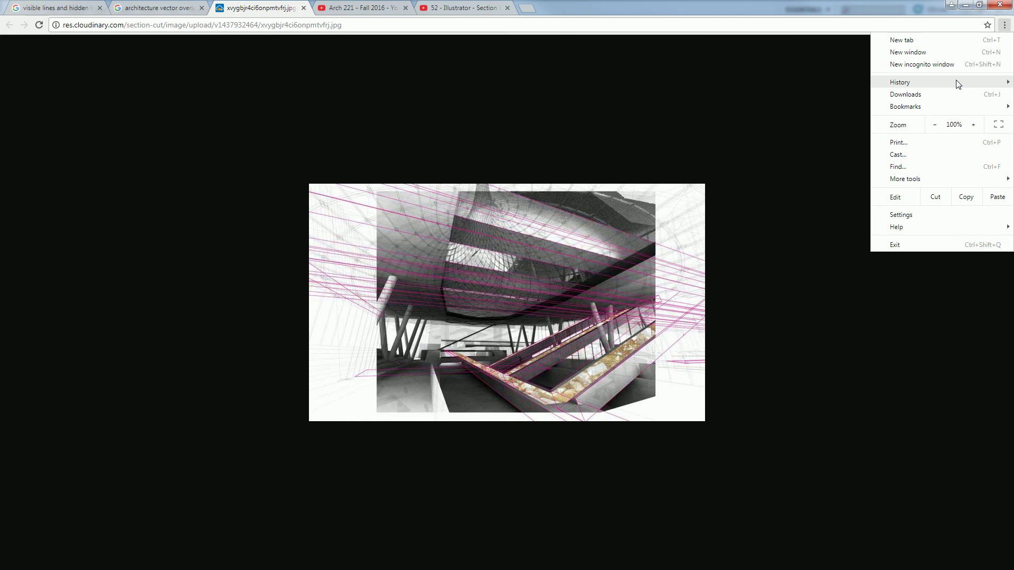
left_click(974, 125)
left_click(974, 125)
left_click(975, 127)
left_click(928, 361)
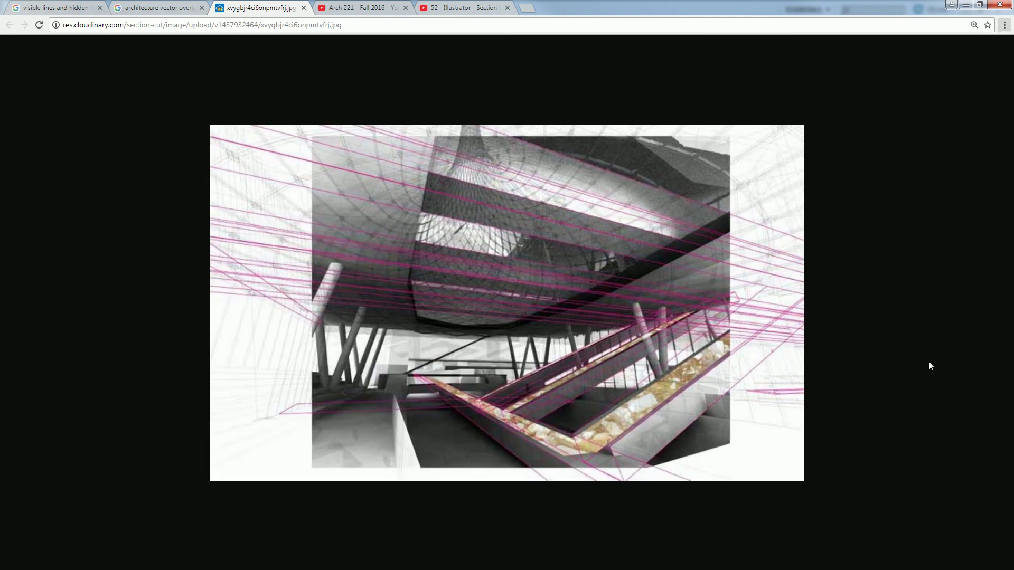